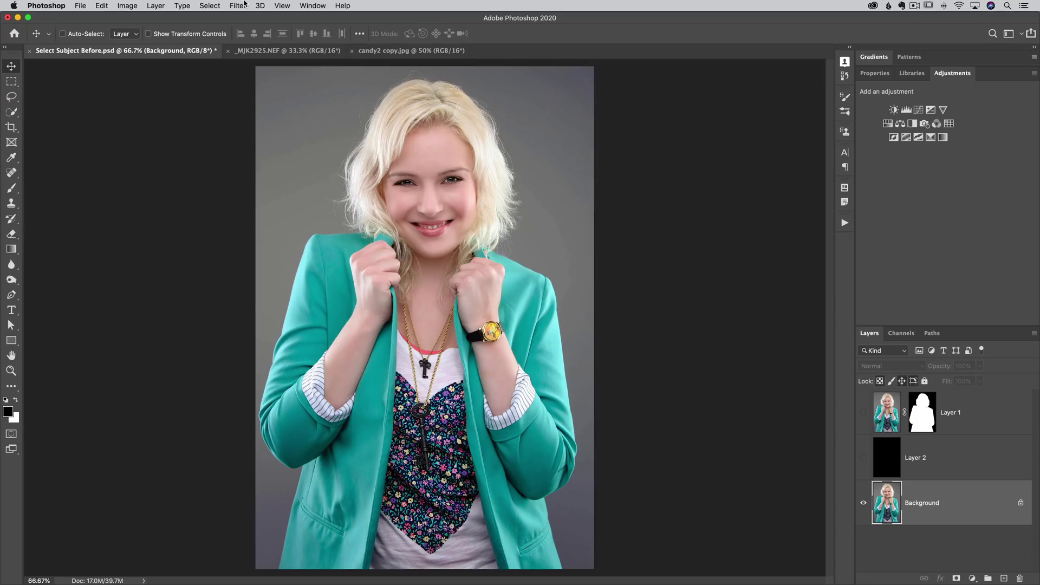
Compare Layer 1, the black Layer 2 and the Background photo by toggling their visibility
click(216, 7)
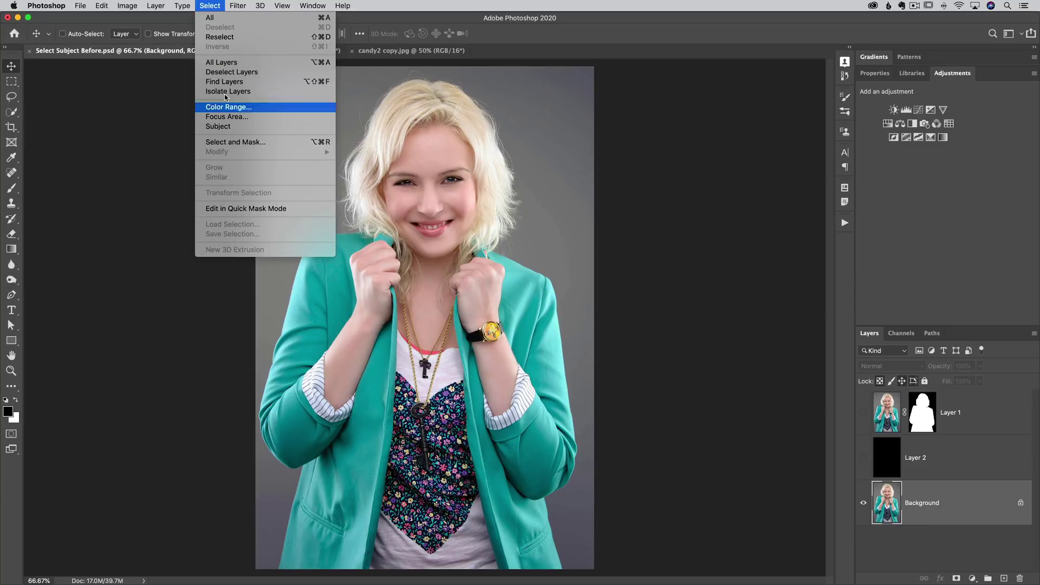
click(224, 10)
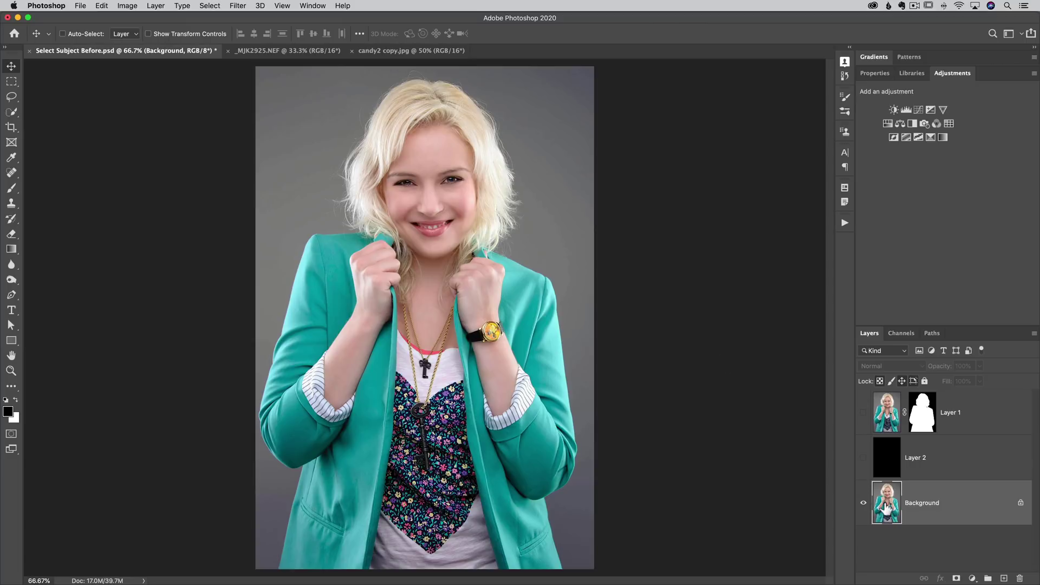
click(864, 415)
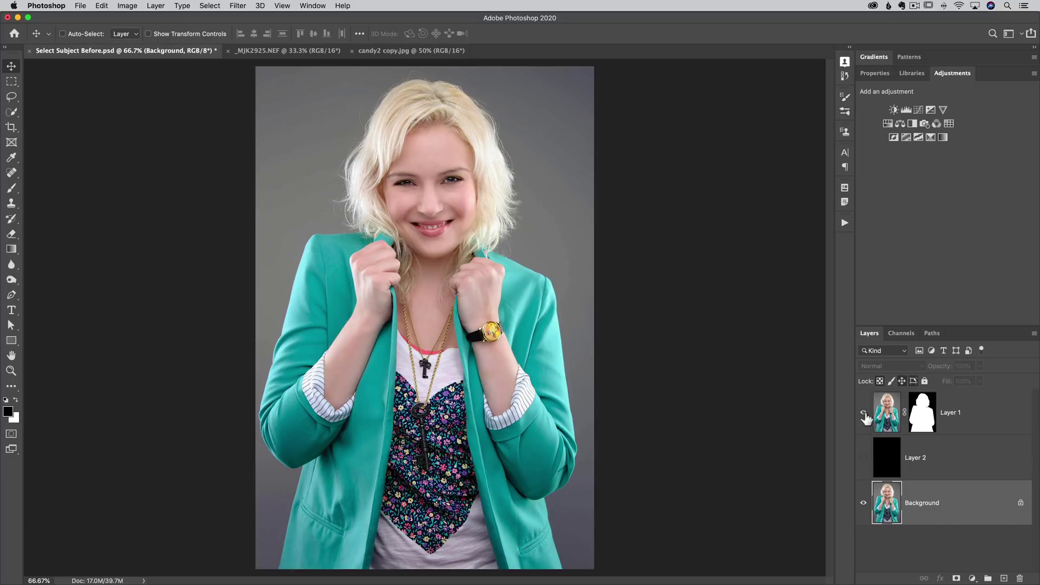
click(867, 459)
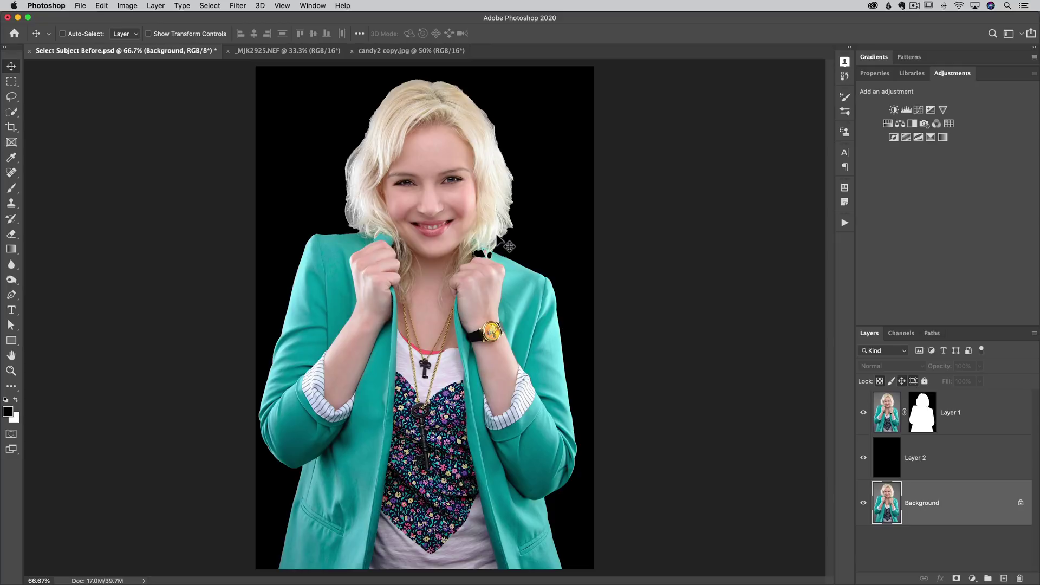
click(863, 414)
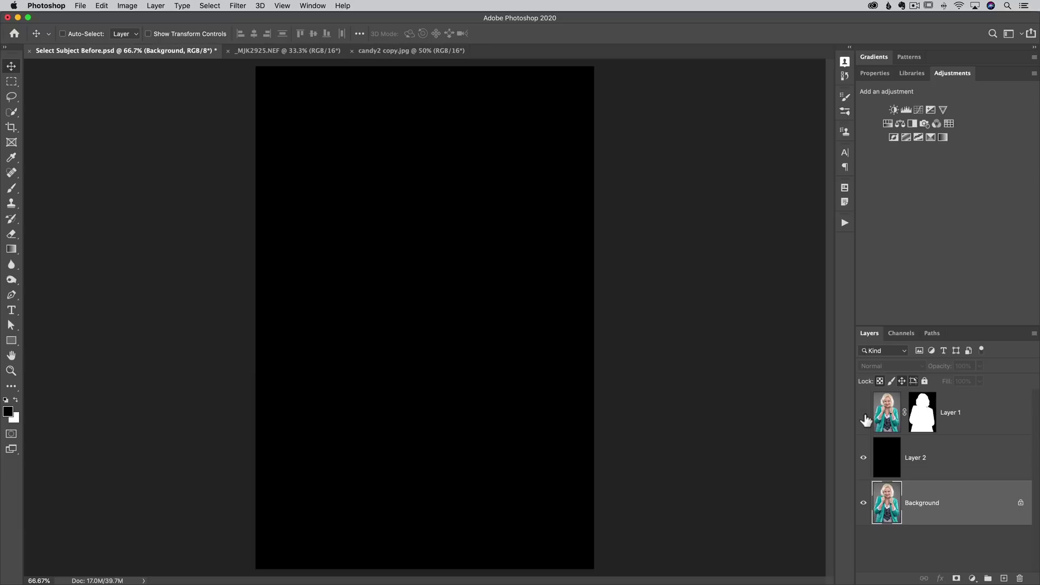
click(864, 458)
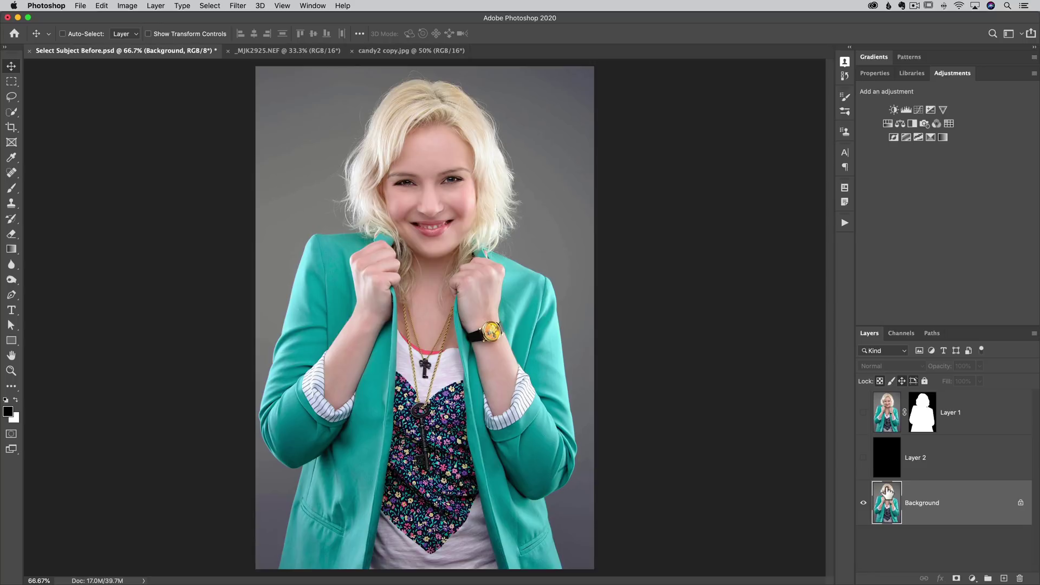
Turn Layer 2 solid white with Cmd+I, show Layer 1 and hide Layer 2
click(864, 457)
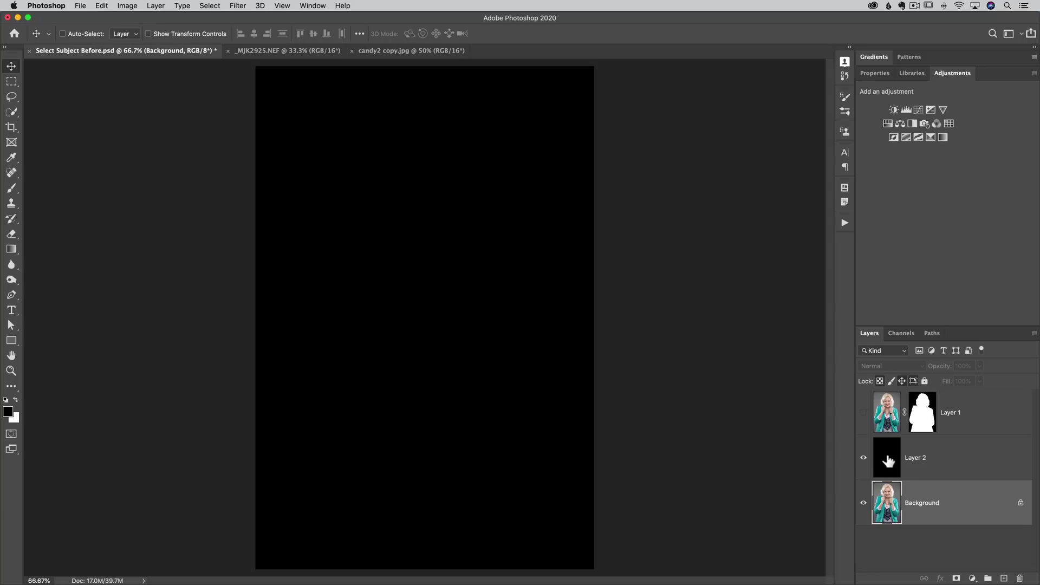
click(886, 457)
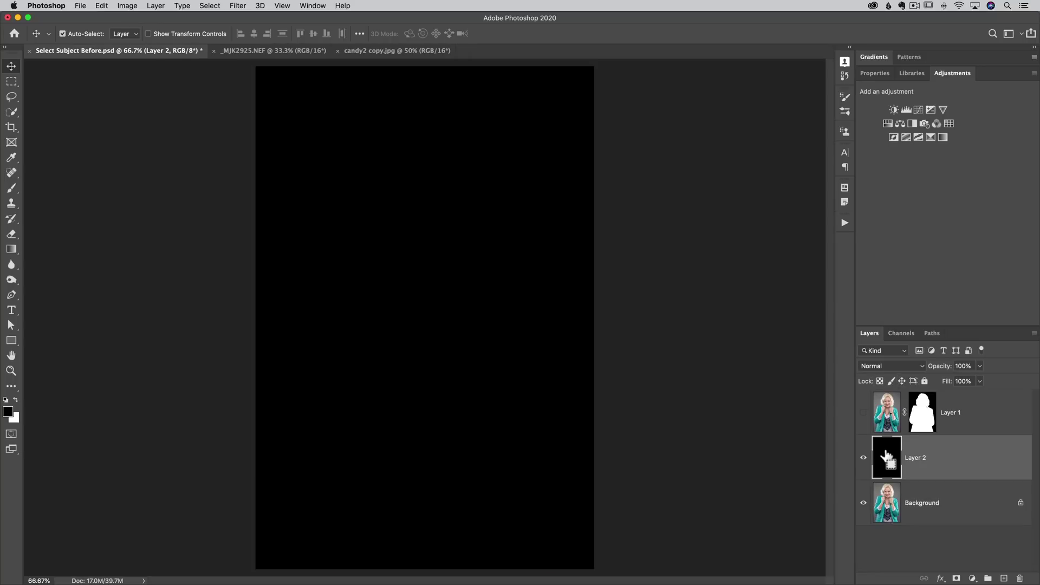
key(super+i)
click(864, 413)
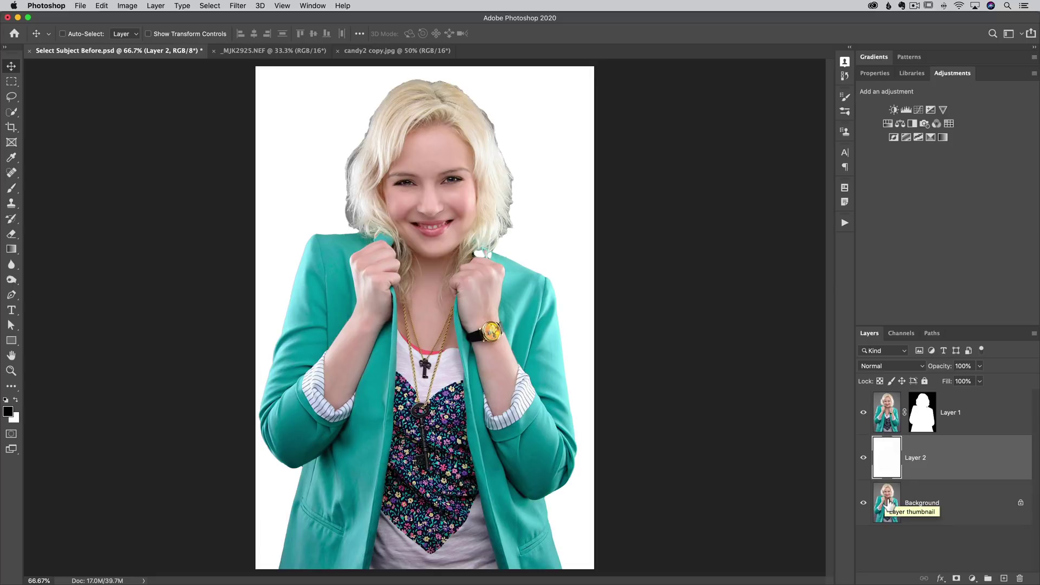
click(864, 457)
Hide Layer 1 and duplicate the Background layer with Cmd+J
click(864, 412)
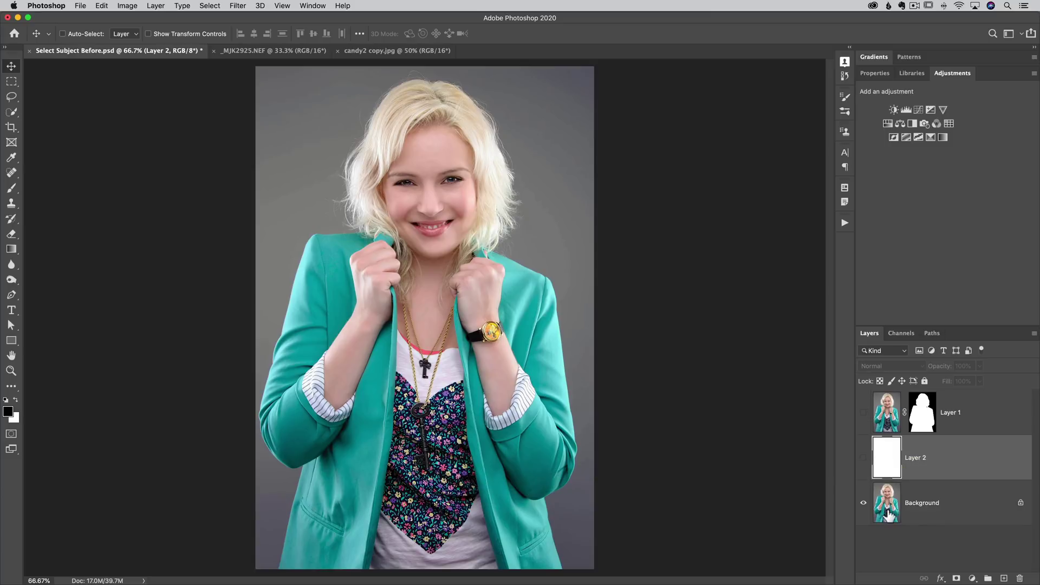
click(893, 513)
key(super)
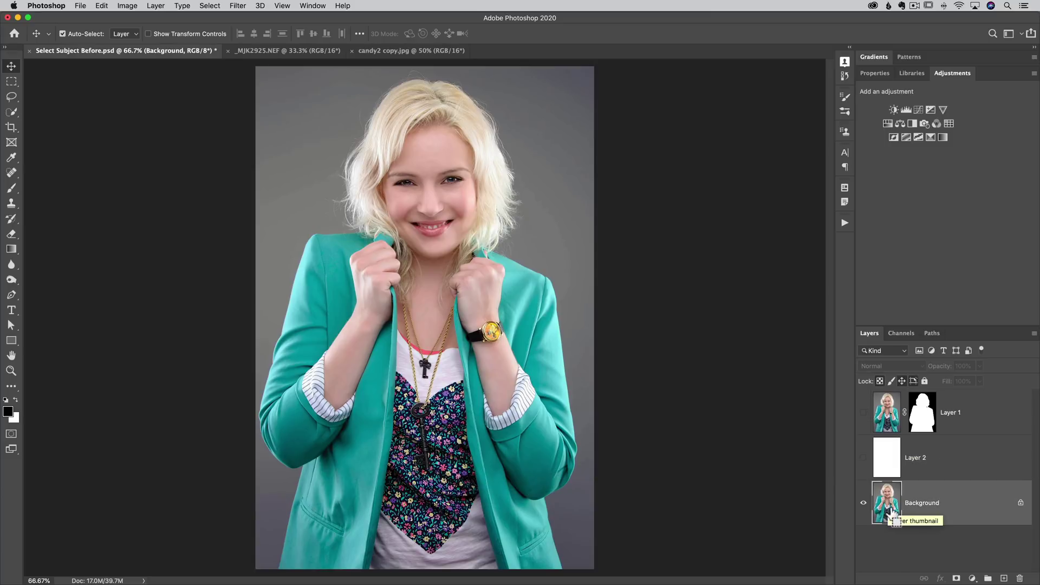
key(super+j)
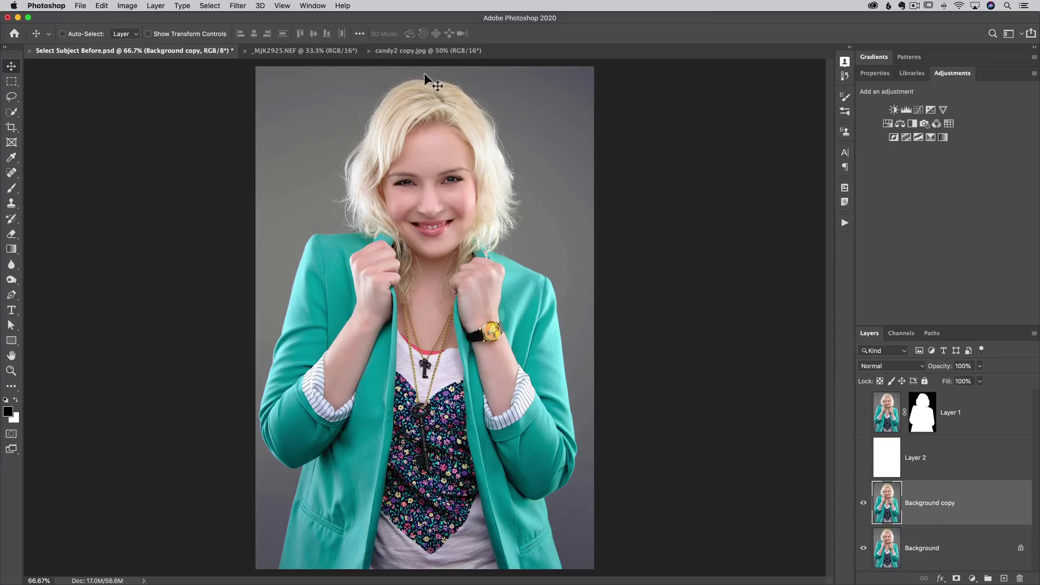
Mask Background copy to the woman via Select Subject and move it above Layer 2
click(210, 6)
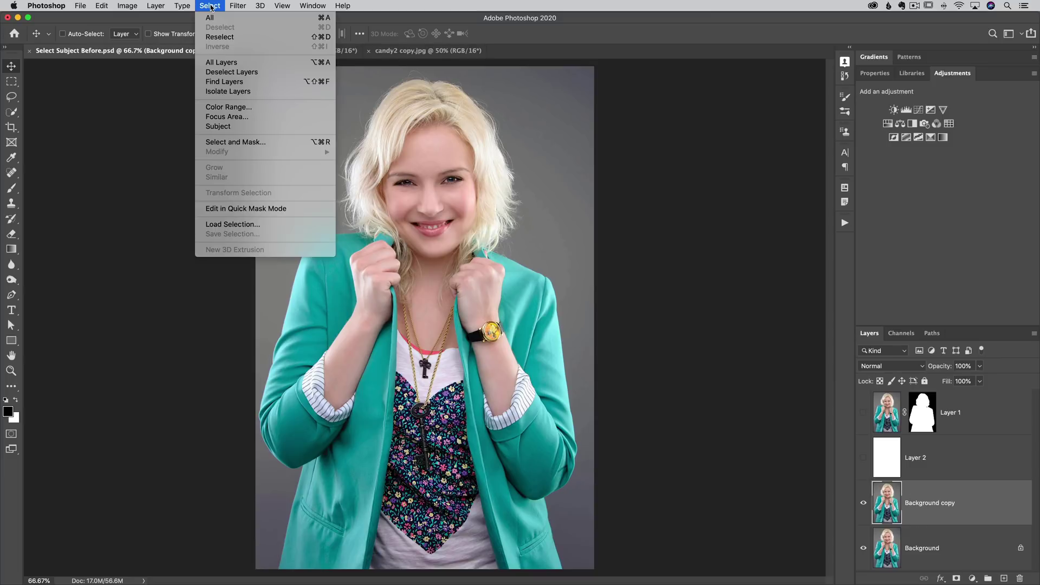
click(242, 128)
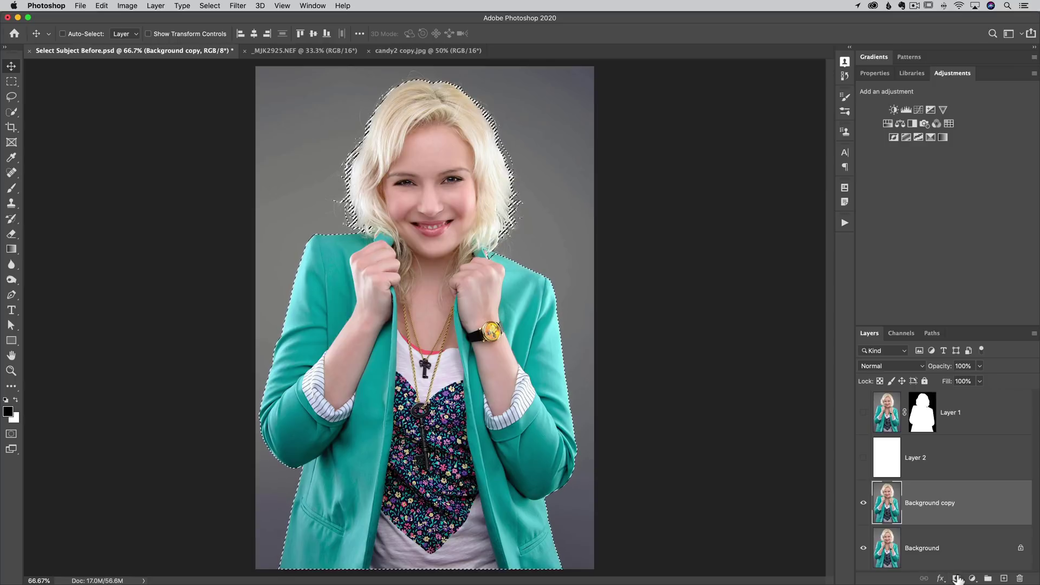
click(957, 579)
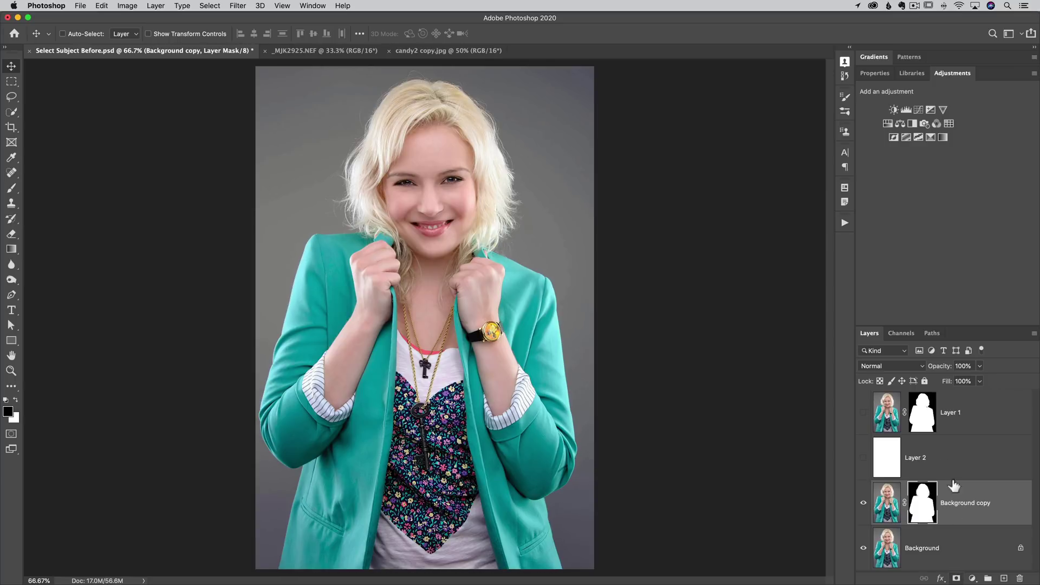
drag(886, 507, 887, 453)
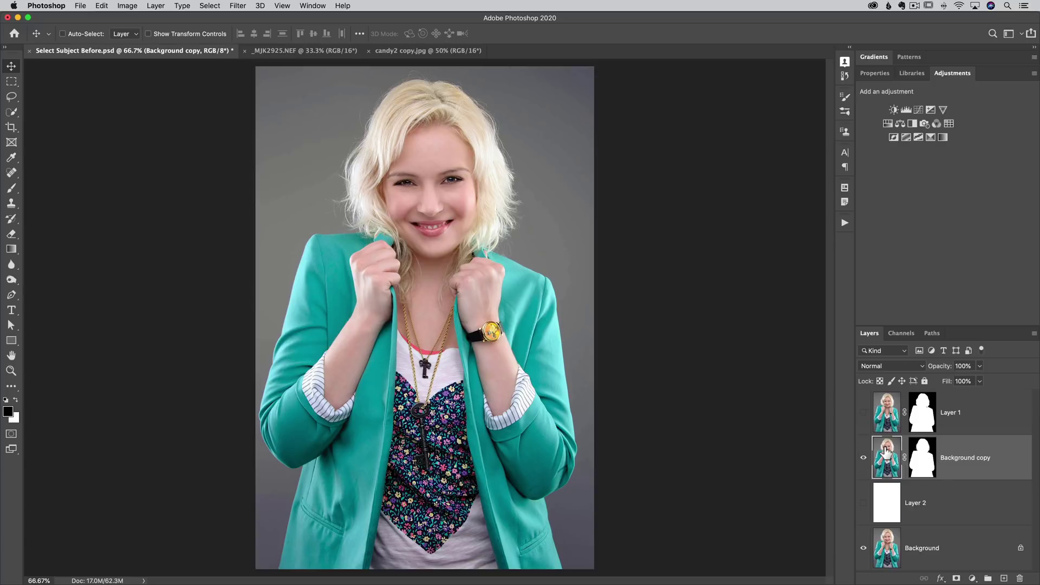
Show white Layer 2 and compare Layer 1's and Background copy's cut-outs against it
click(865, 505)
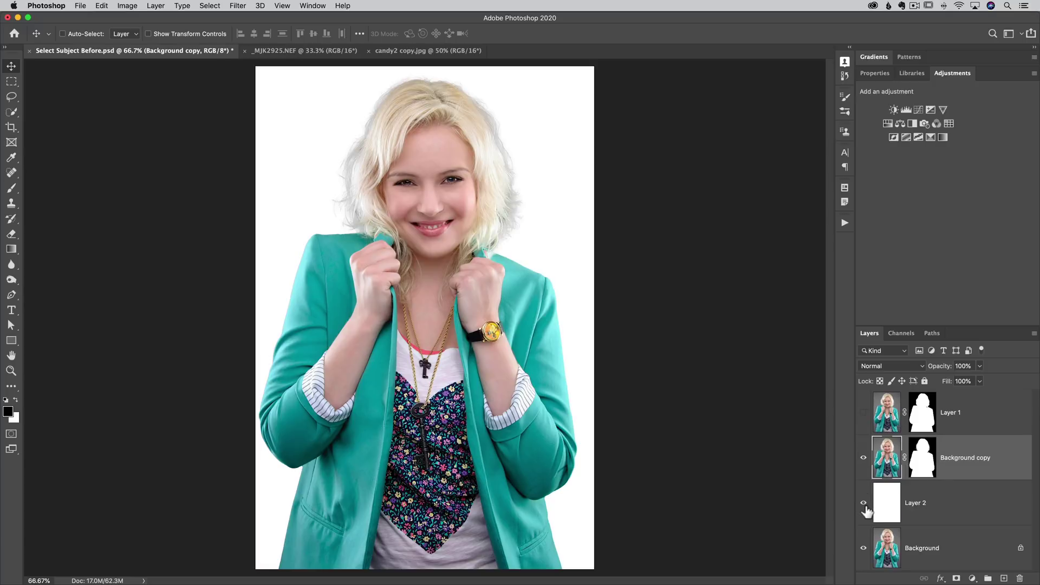
click(864, 458)
click(863, 413)
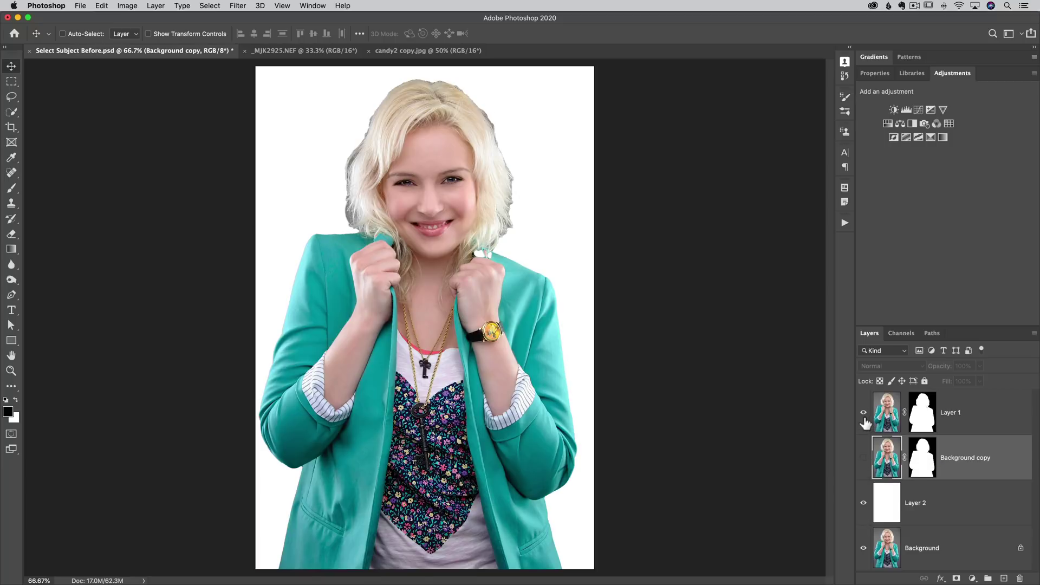
click(864, 413)
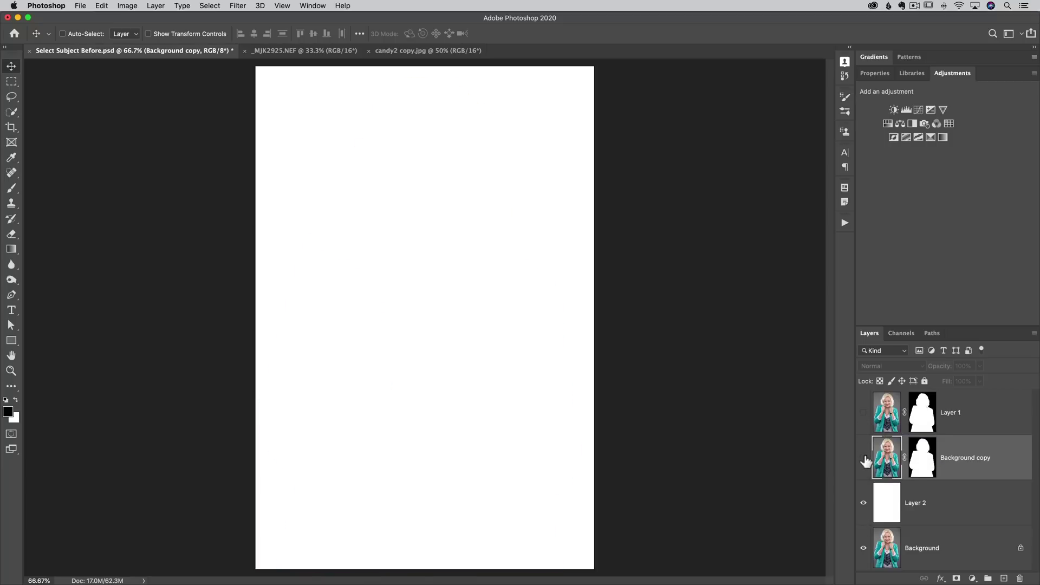
click(863, 457)
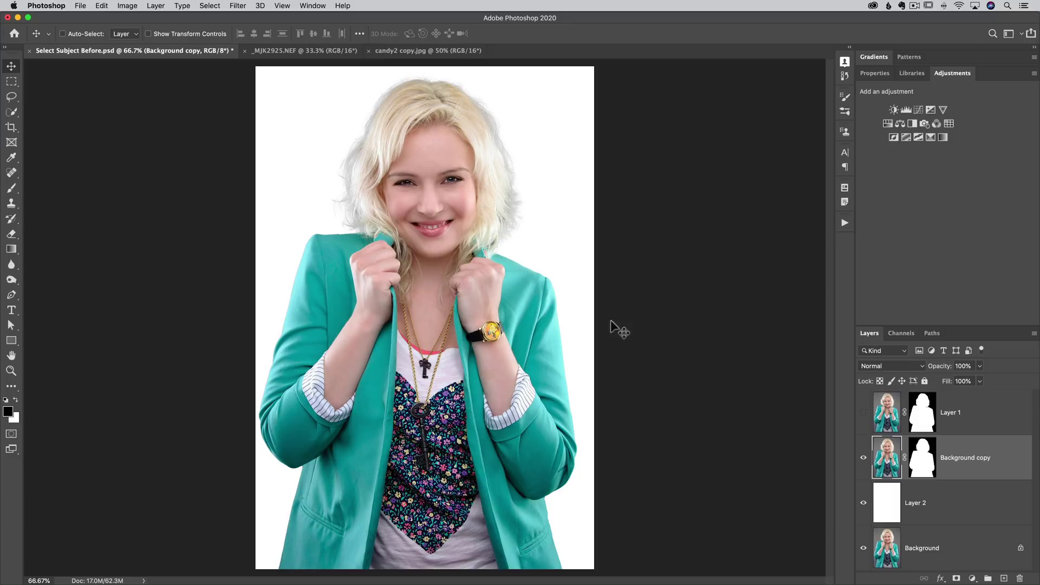
Fill Layer 2 with black
click(887, 500)
key(super)
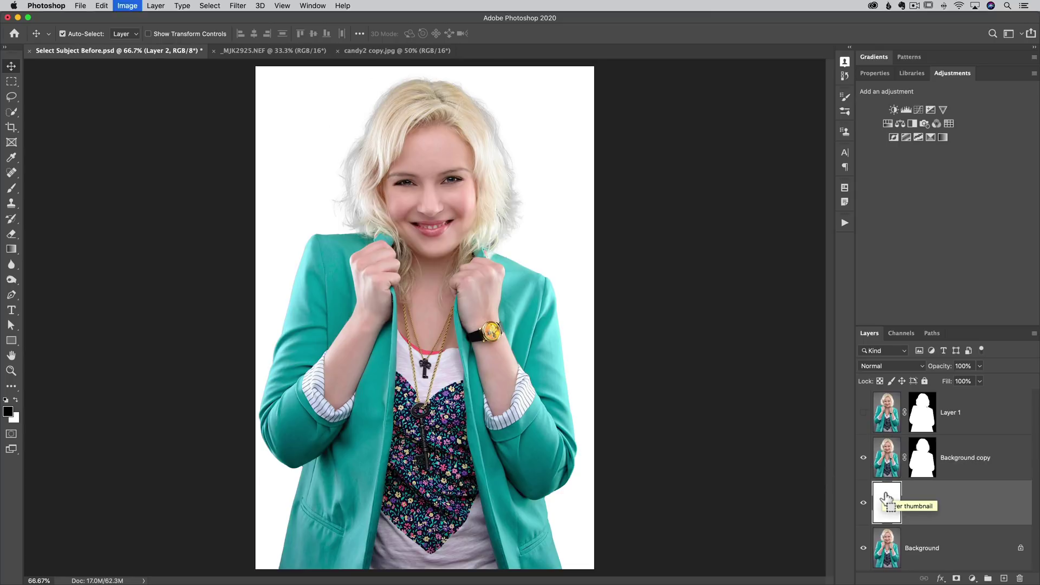
key(alt+BackSpace)
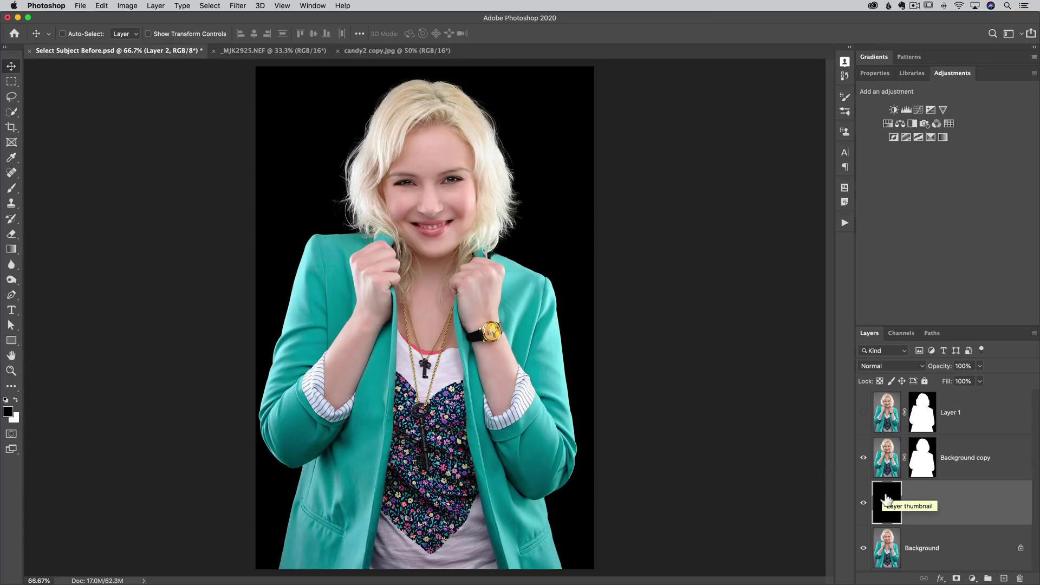
Compare Layer 1 and Background copy cut-outs over the black backdrop
click(865, 458)
click(864, 413)
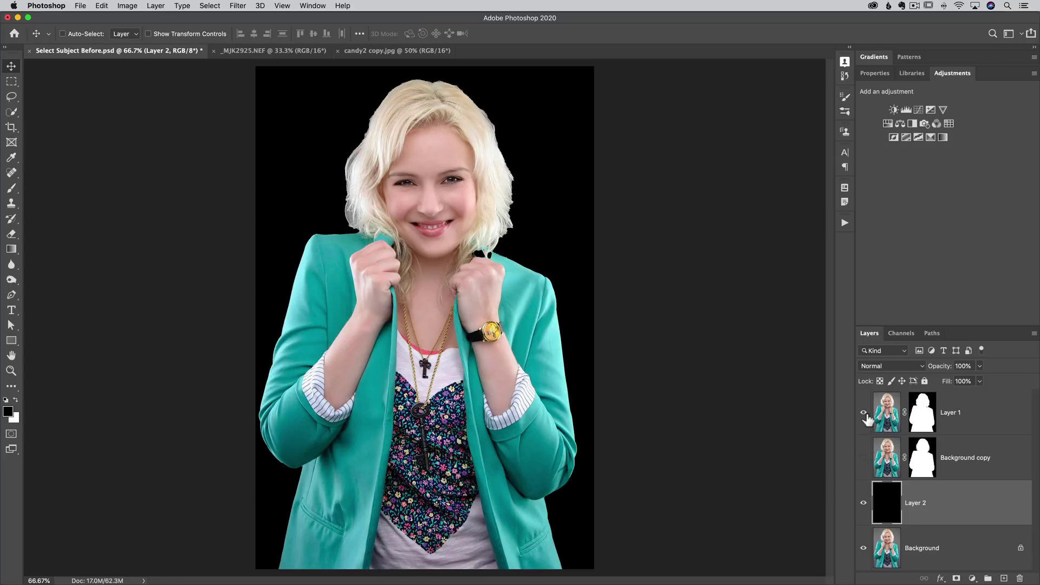
click(864, 413)
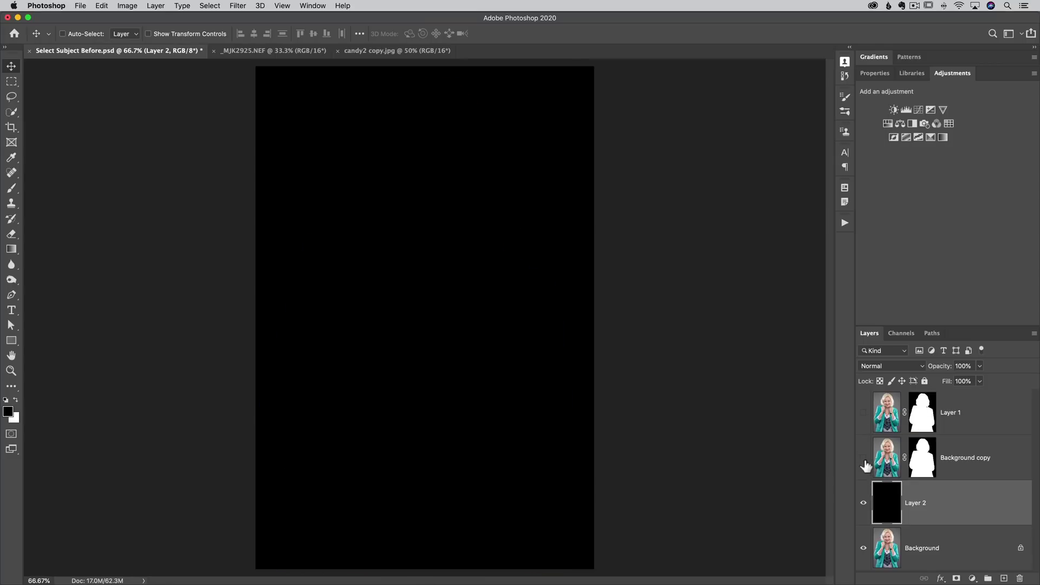
click(863, 458)
click(863, 458)
click(864, 413)
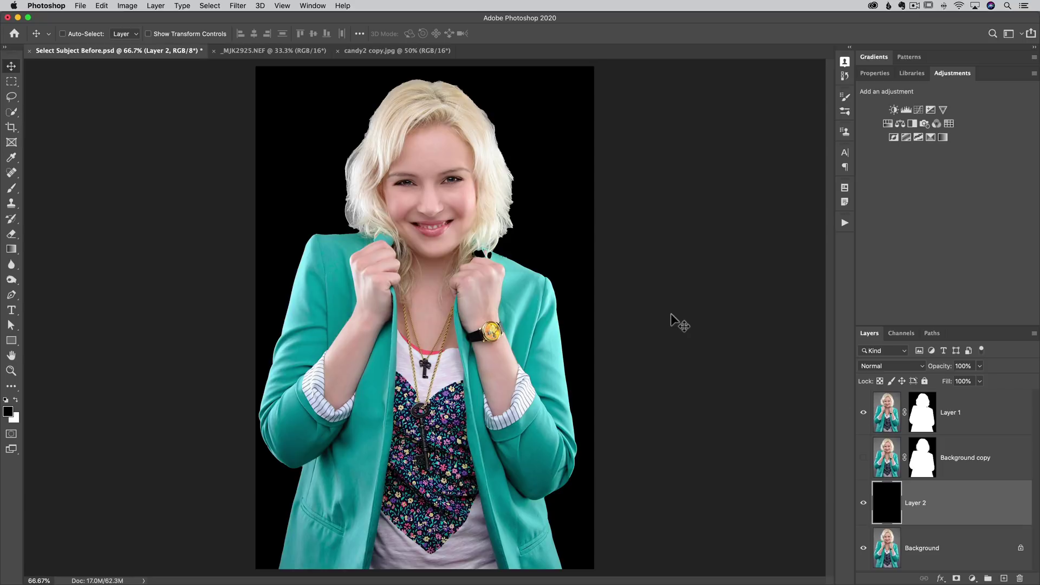
Switch to Quick Selection (W), hide Layer 1 and show Background copy
key(w)
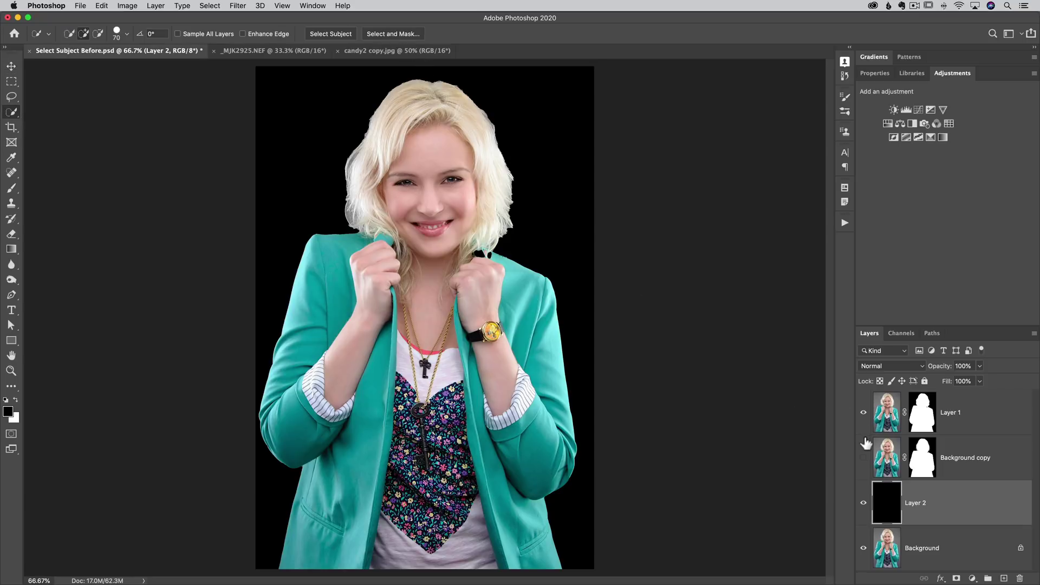
click(864, 413)
click(863, 458)
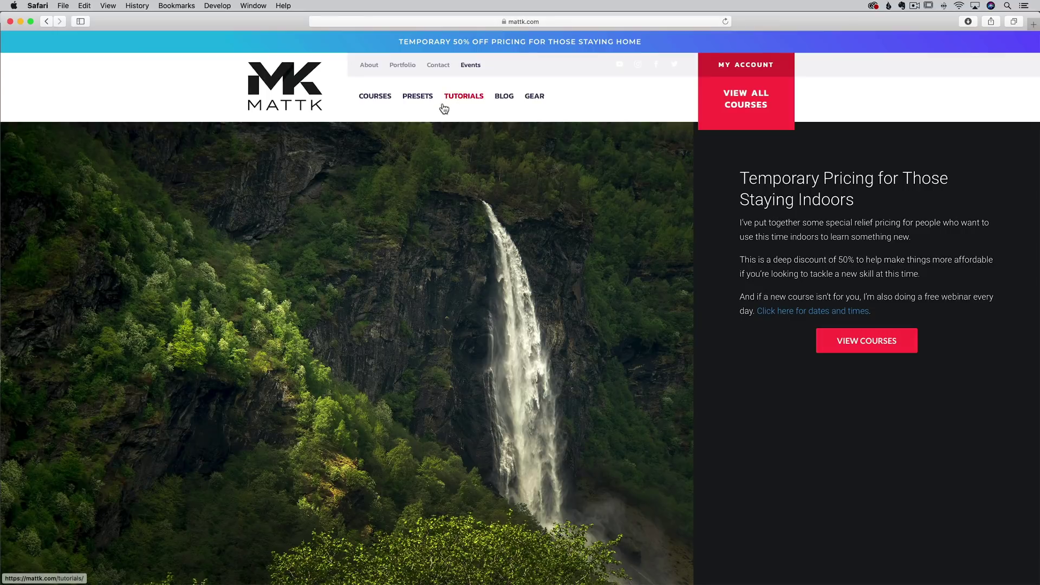
Go to the COURSES page on mattk.com
click(376, 101)
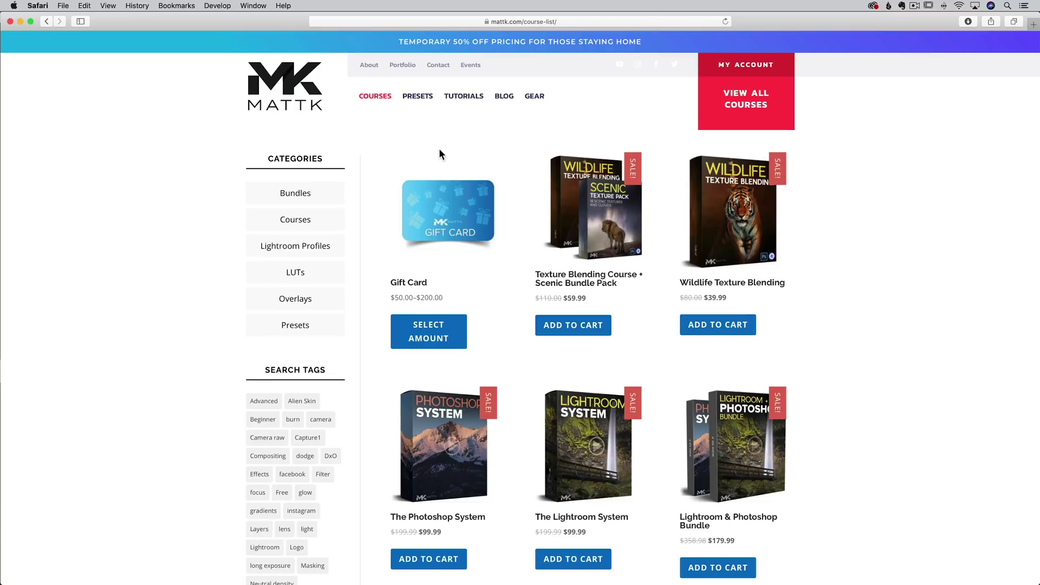
scroll(439, 149, up, 2)
scroll(532, 128, down, 5)
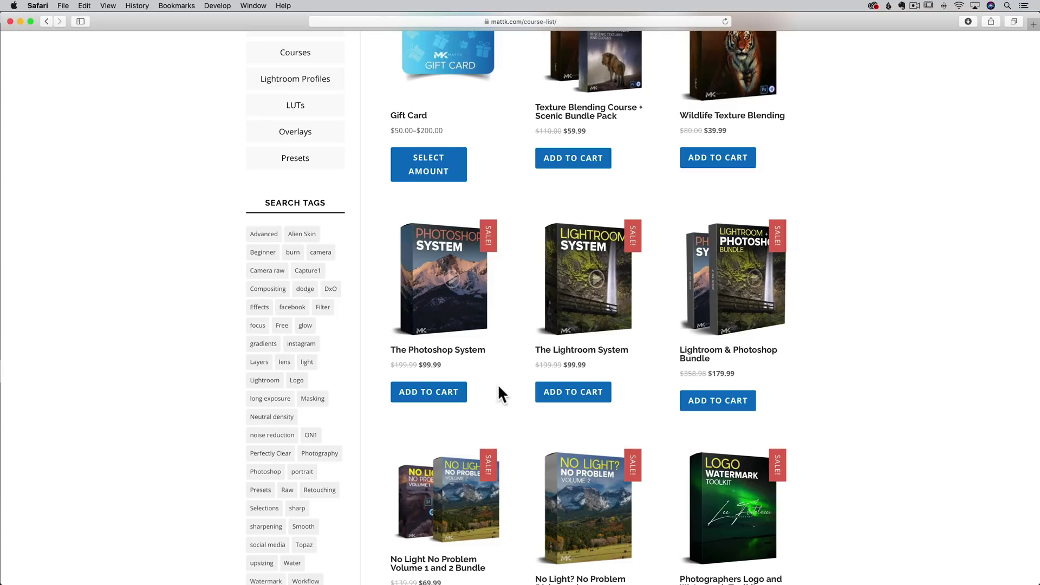
scroll(498, 385, down, 8)
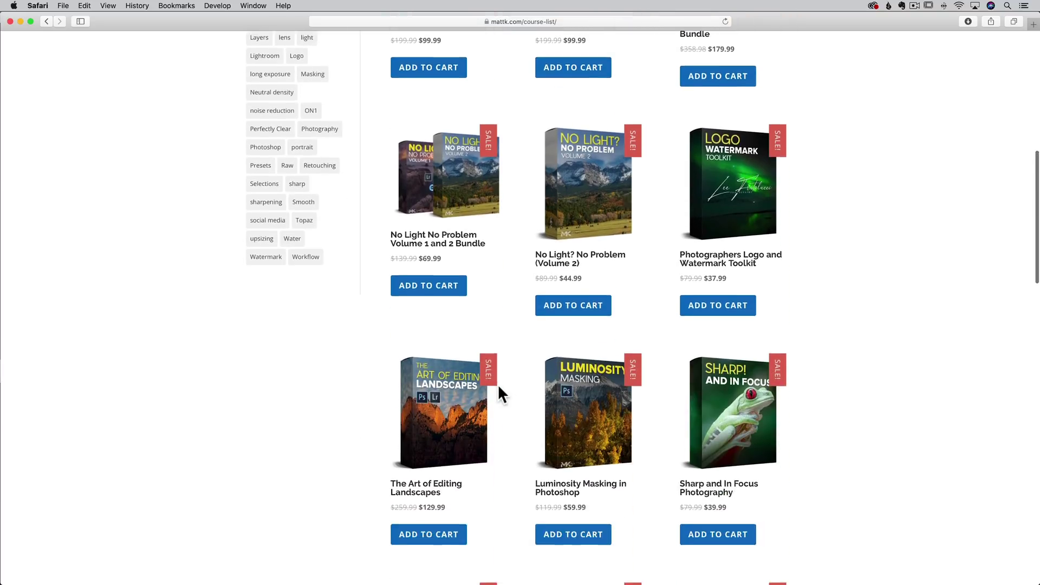
scroll(498, 388, down, 3)
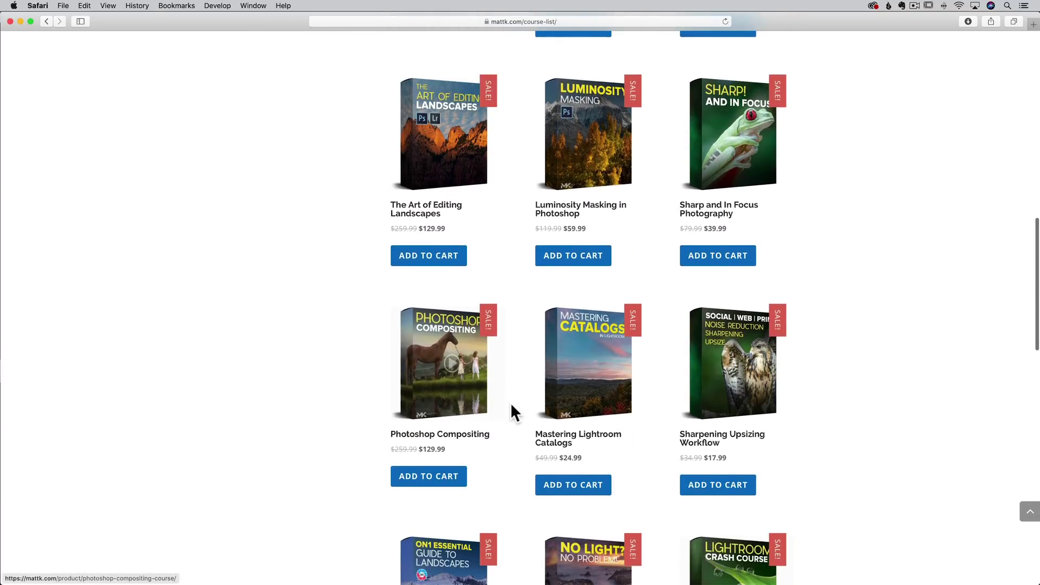
scroll(511, 402, up, 10)
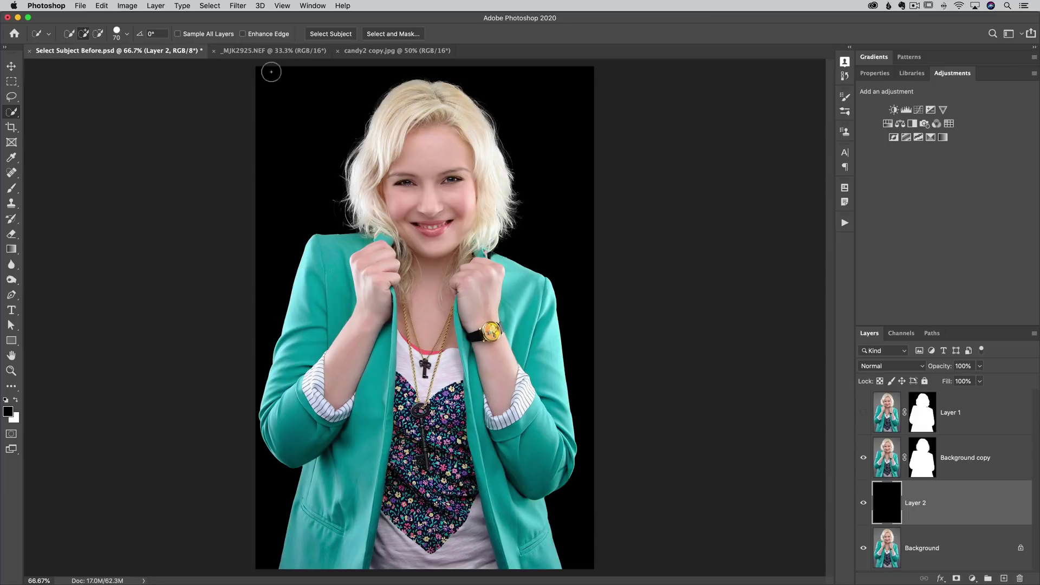
Switch from _MJK2925.NEF to candy2 copy.jpg and open it in the Camera Raw Filter
click(268, 55)
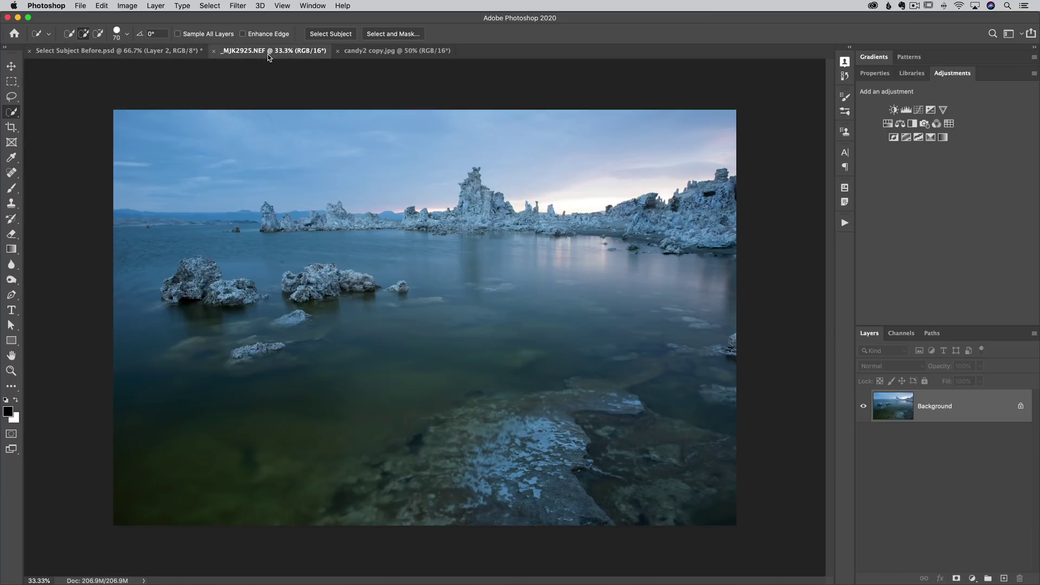
click(385, 54)
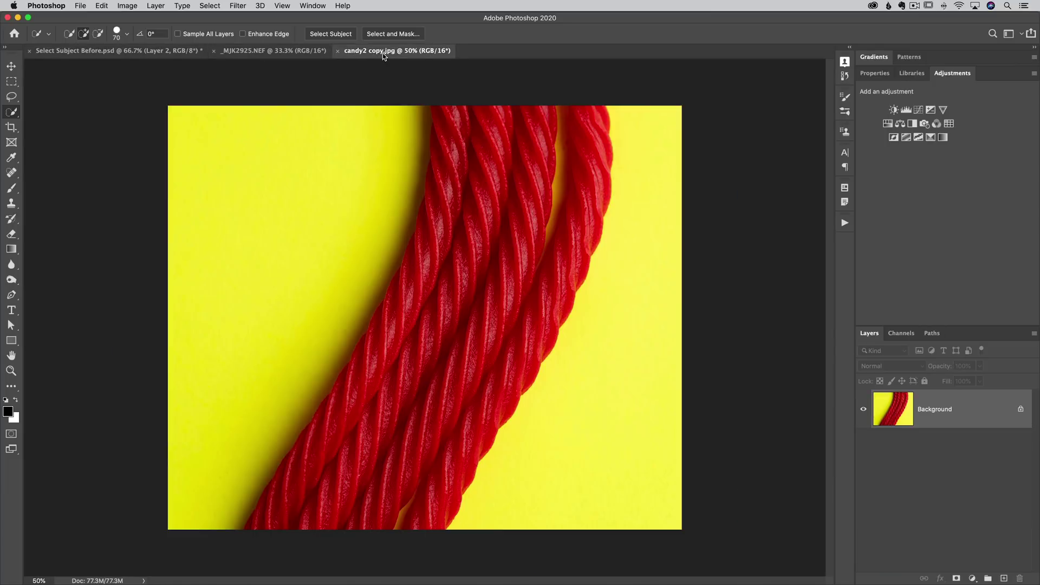
click(237, 6)
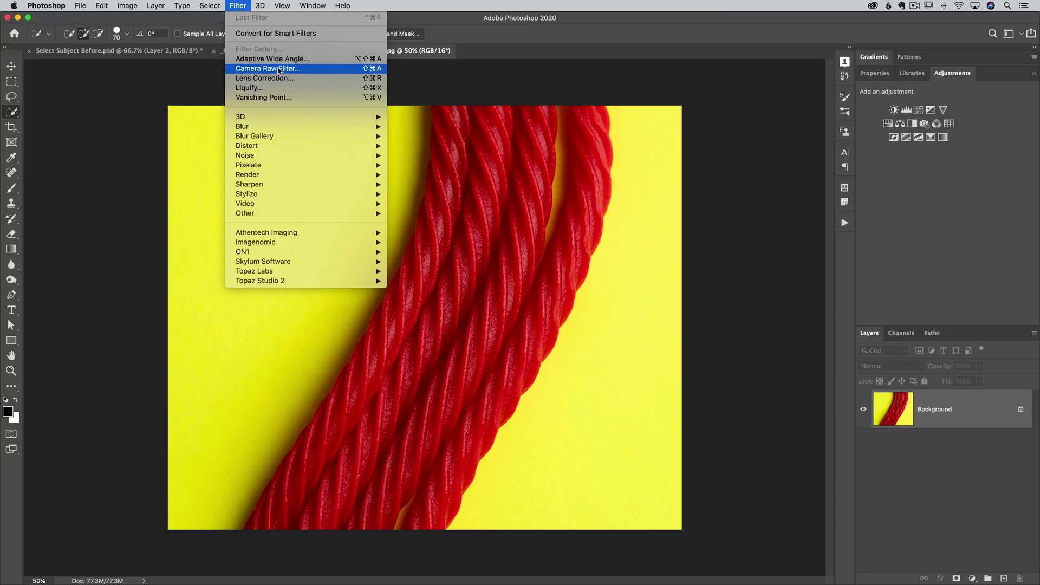
click(305, 72)
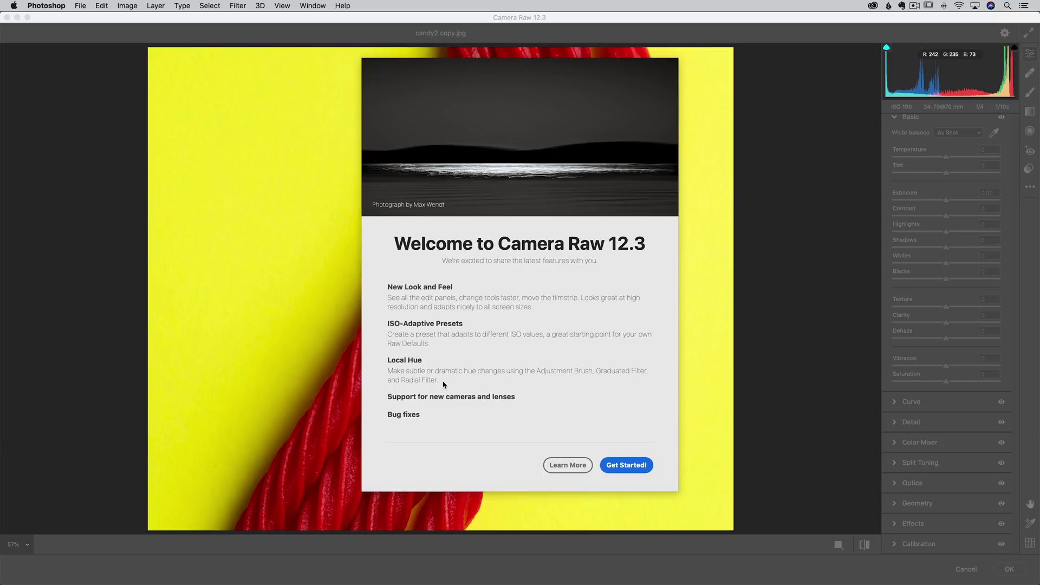
Dismiss the Camera Raw 12.3 welcome screen with Get Started!
click(626, 467)
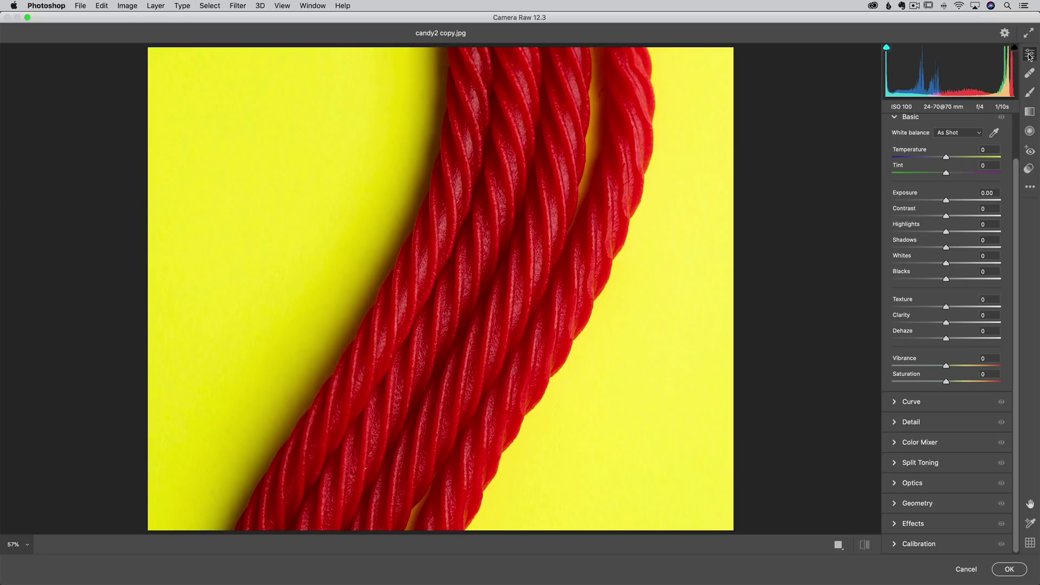
click(1030, 186)
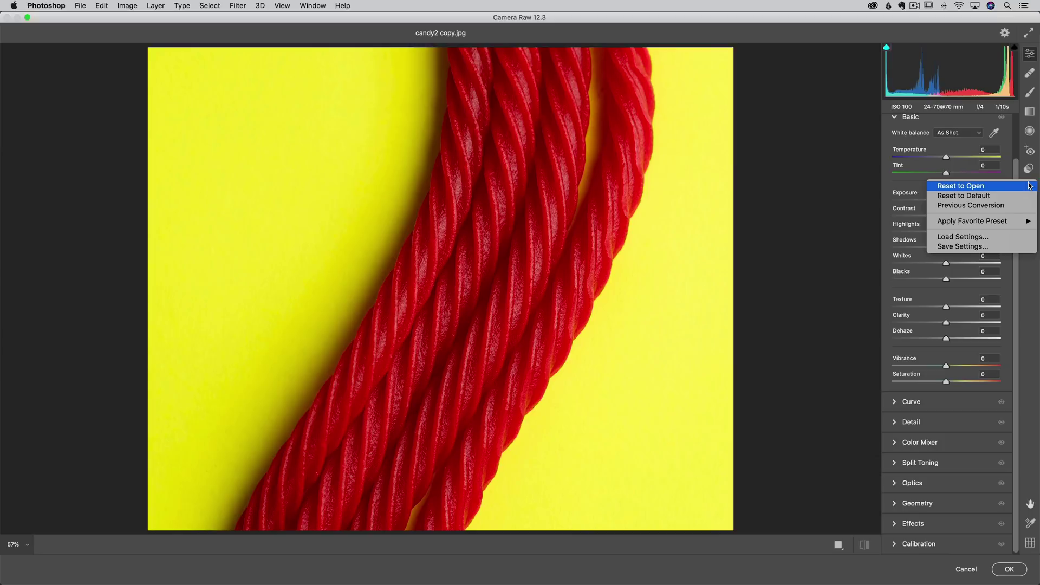
click(1030, 185)
click(1030, 186)
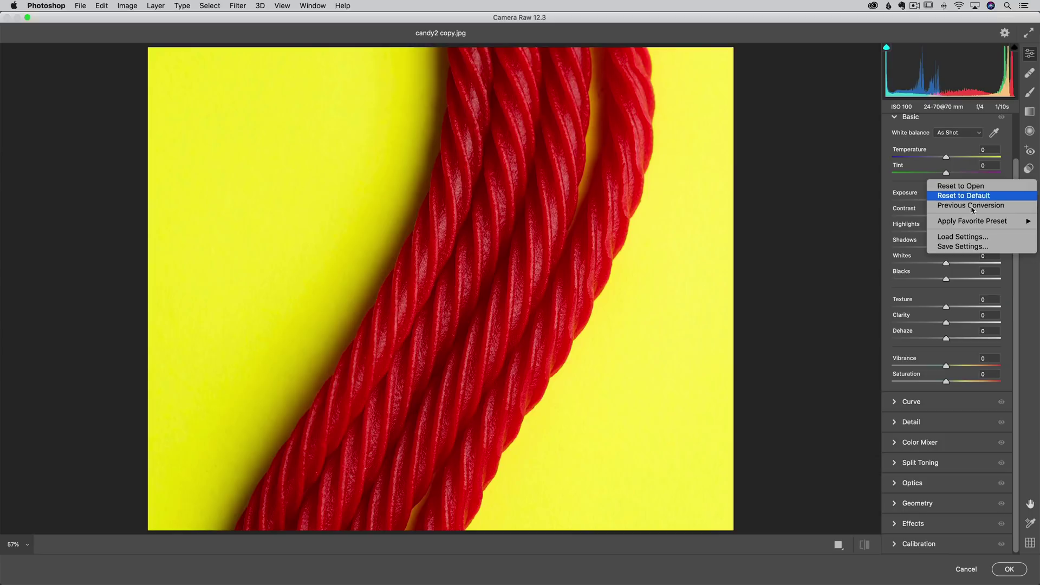
click(1030, 268)
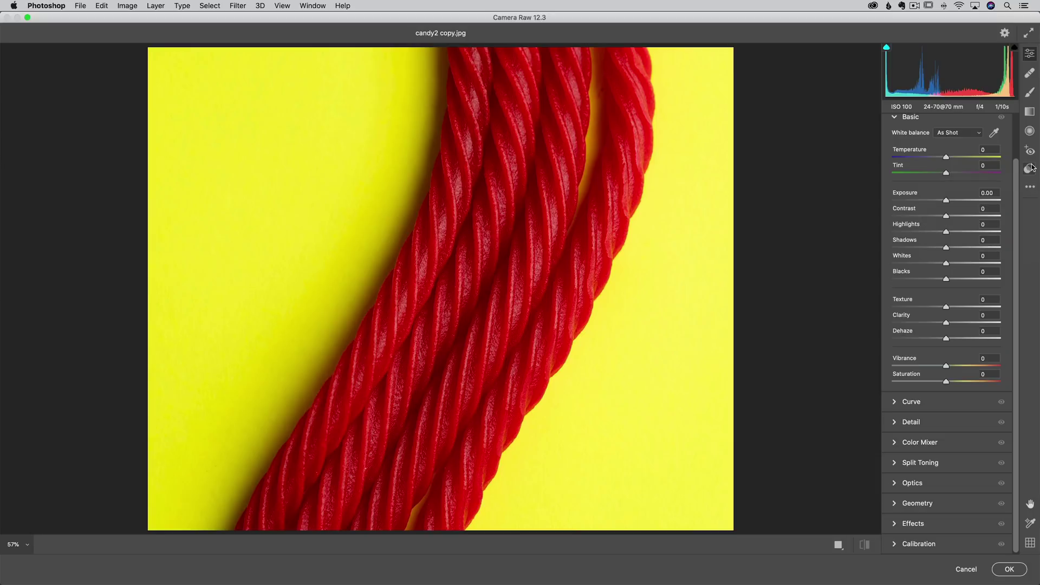
Choose the Adjustment Brush and set its Hue to about -82.7
click(1030, 93)
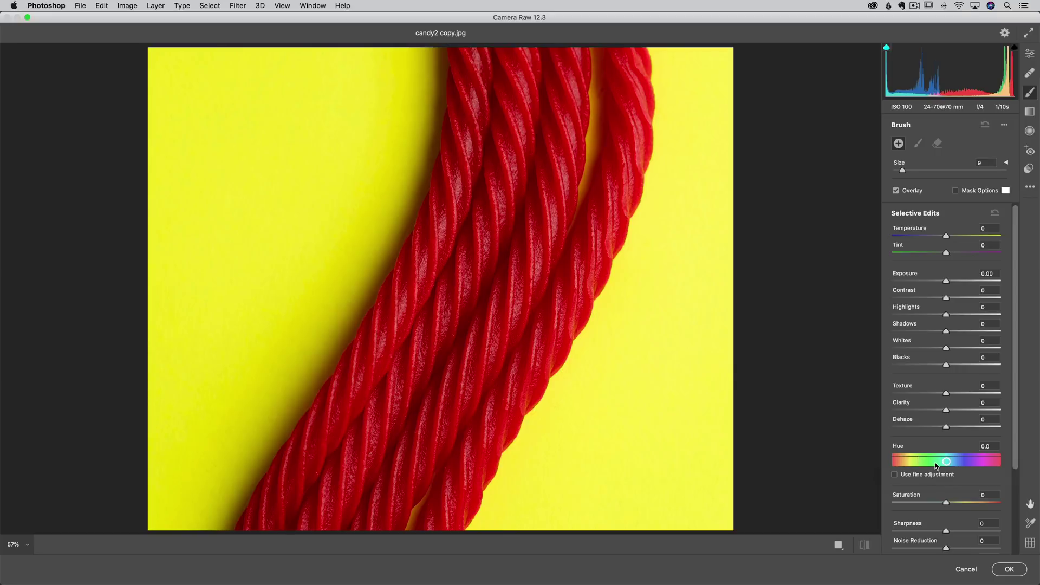
drag(946, 462, 926, 463)
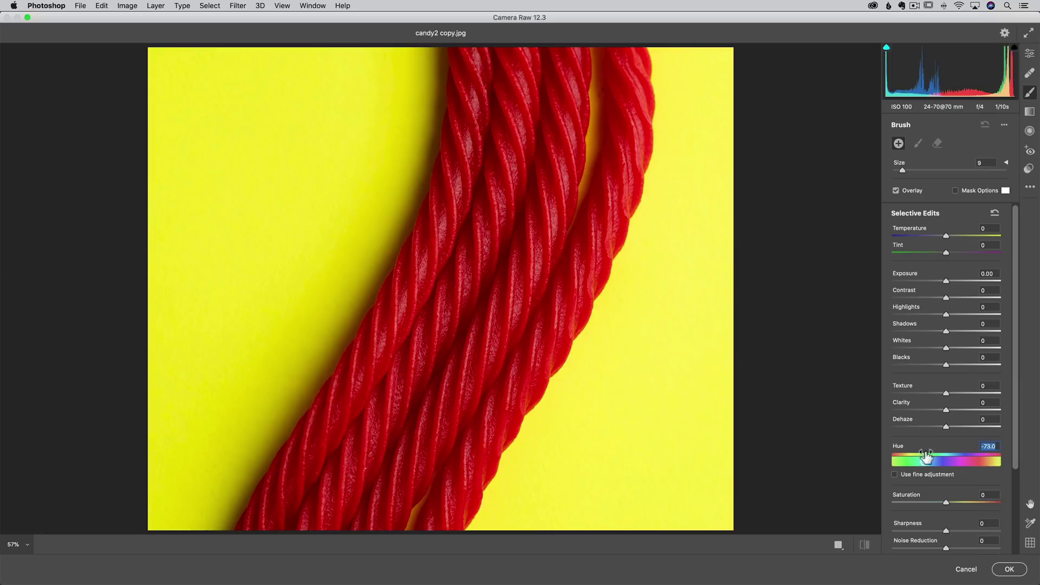
drag(924, 461, 922, 463)
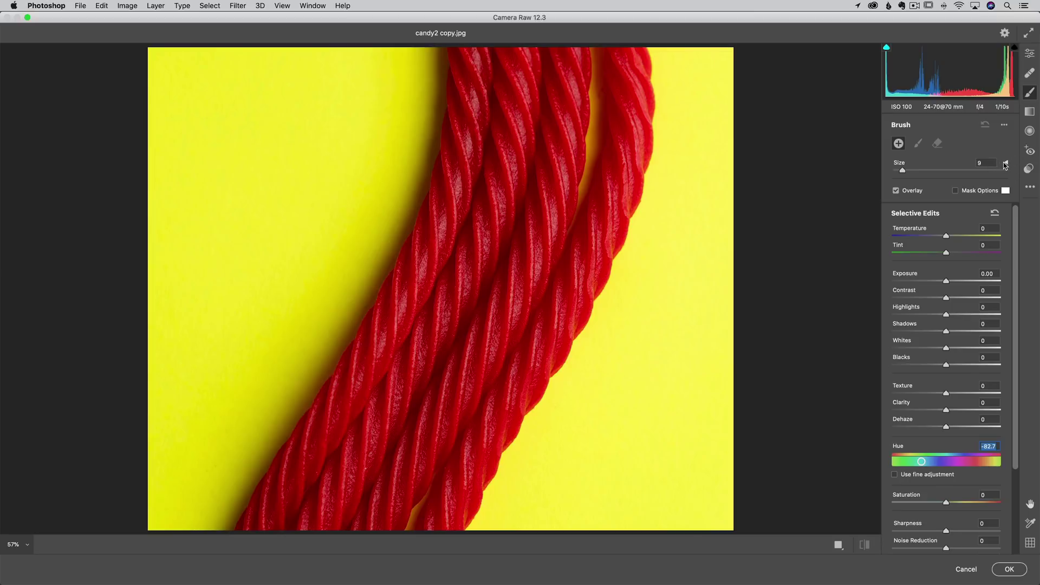
click(1005, 164)
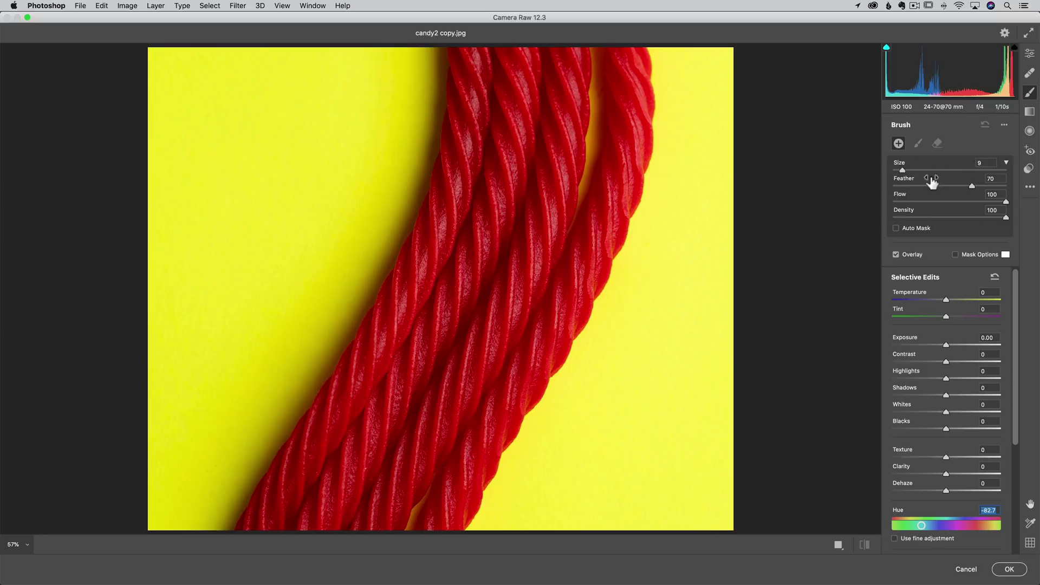
Paint the -82.7 hue shift onto the yellow backdrop left of the rope, using Auto Mask and erasing spill
click(896, 228)
mouse_move(428, 60)
mouse_down()
mouse_move(409, 98)
mouse_move(428, 52)
mouse_move(427, 159)
mouse_move(414, 124)
mouse_move(399, 145)
mouse_move(420, 124)
mouse_move(413, 203)
mouse_move(370, 244)
mouse_move(352, 285)
mouse_move(358, 298)
mouse_move(290, 398)
mouse_move(279, 434)
mouse_move(269, 415)
mouse_move(254, 434)
mouse_move(244, 489)
mouse_move(221, 499)
mouse_move(232, 528)
mouse_move(243, 441)
mouse_move(286, 437)
mouse_up()
key(alt)
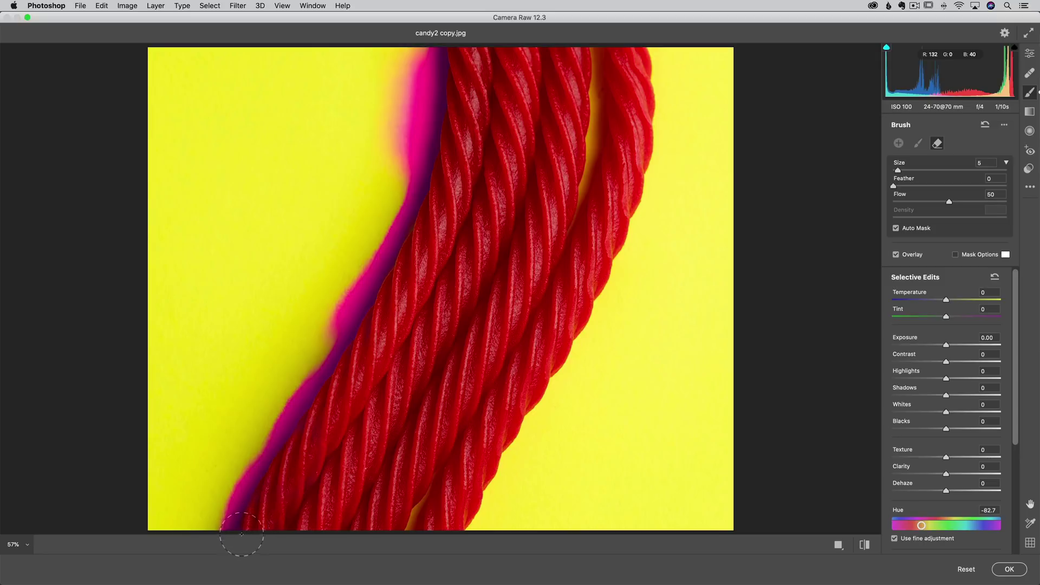
mouse_move(274, 433)
mouse_down()
mouse_move(197, 512)
mouse_move(237, 446)
mouse_move(197, 530)
mouse_move(267, 384)
mouse_move(331, 293)
mouse_move(308, 345)
mouse_move(320, 348)
mouse_move(353, 283)
mouse_move(345, 306)
mouse_move(403, 165)
mouse_move(425, 39)
mouse_move(409, 73)
mouse_up()
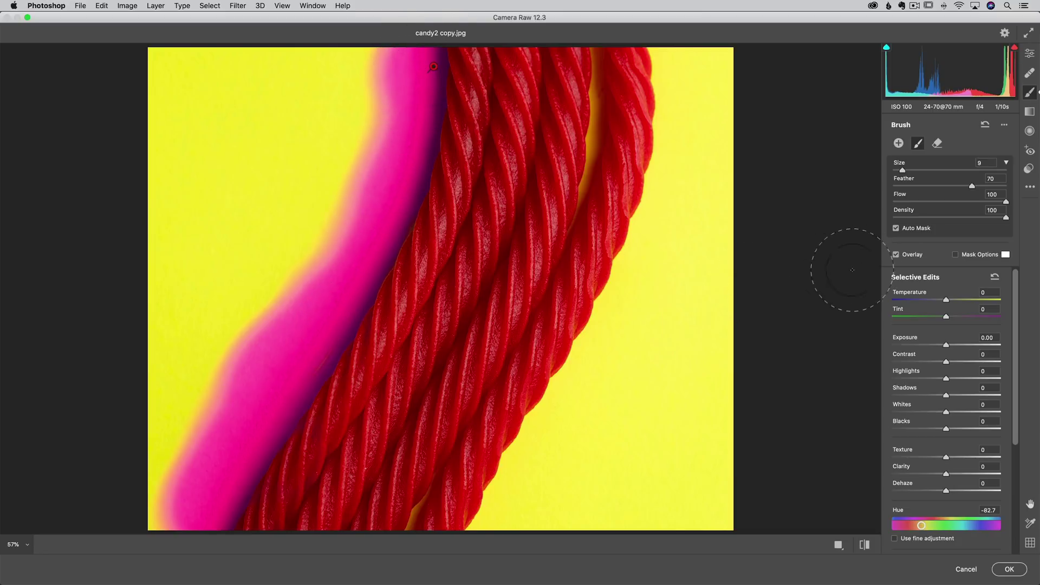
click(919, 232)
mouse_move(311, 76)
mouse_down()
mouse_move(217, 69)
mouse_move(327, 52)
mouse_move(326, 43)
mouse_move(370, 59)
mouse_move(339, 176)
mouse_move(279, 119)
mouse_move(377, 99)
mouse_move(327, 172)
mouse_move(329, 199)
mouse_move(188, 109)
mouse_move(151, 110)
mouse_move(243, 132)
mouse_move(300, 189)
mouse_move(220, 206)
mouse_move(225, 226)
mouse_move(142, 289)
mouse_move(118, 441)
mouse_move(128, 539)
mouse_move(153, 485)
mouse_move(169, 525)
mouse_move(199, 344)
mouse_move(158, 423)
mouse_move(169, 293)
mouse_move(193, 244)
mouse_move(248, 253)
mouse_move(282, 208)
mouse_move(258, 317)
mouse_move(197, 395)
mouse_move(216, 388)
mouse_move(303, 248)
mouse_move(327, 244)
mouse_up()
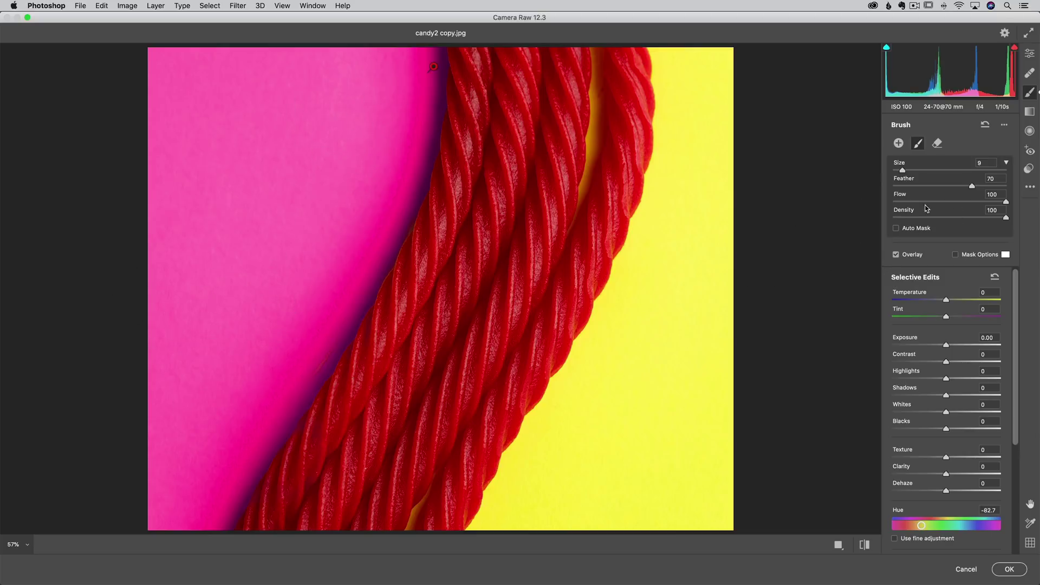
Change the brushed backdrop's Hue to -167.7, then return to the main Edit panel
scroll(962, 394, down, 5)
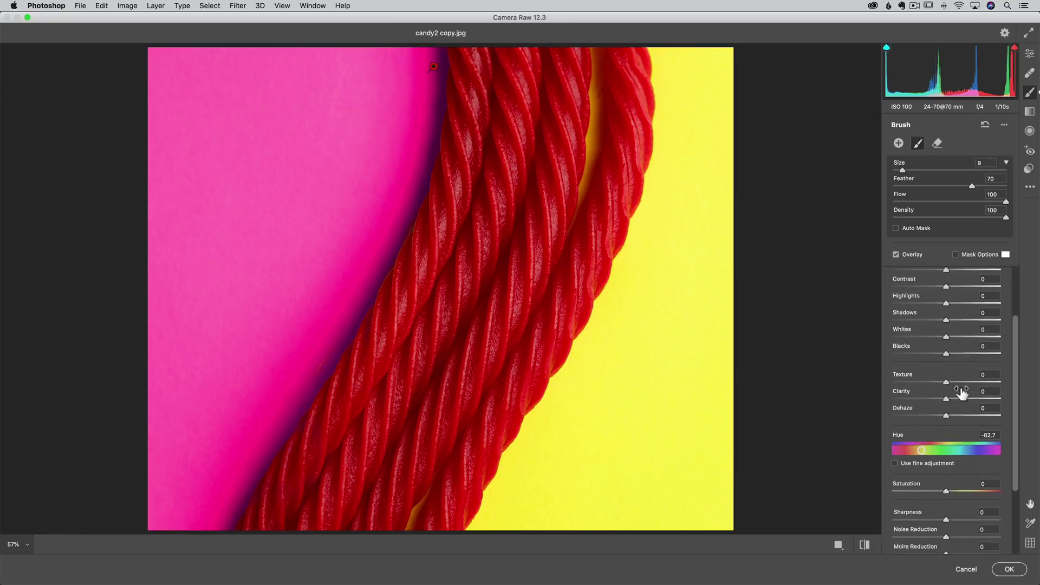
drag(921, 401, 897, 401)
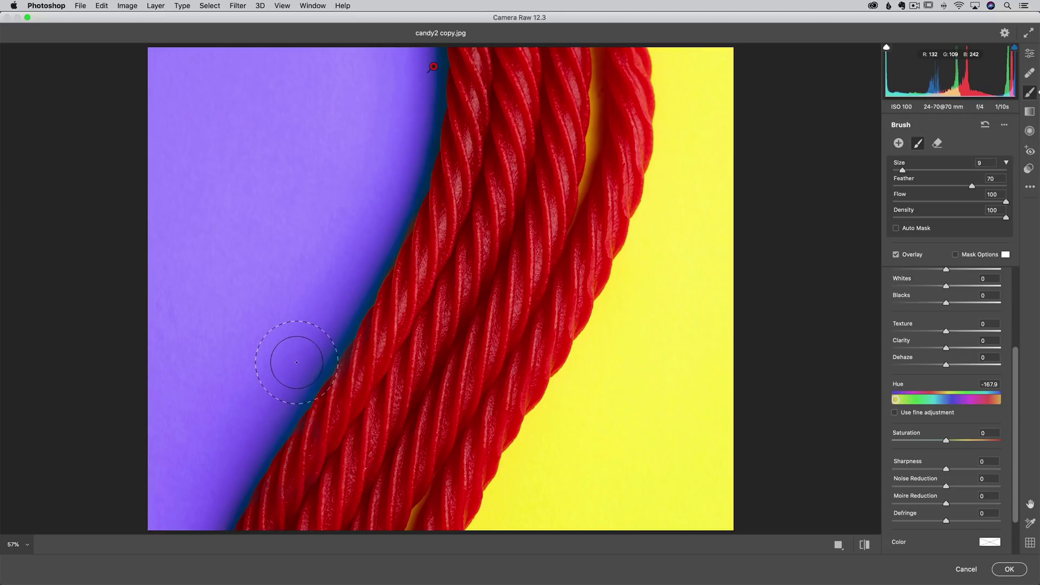
mouse_move(895, 400)
mouse_down()
mouse_move(934, 399)
mouse_move(896, 402)
mouse_up()
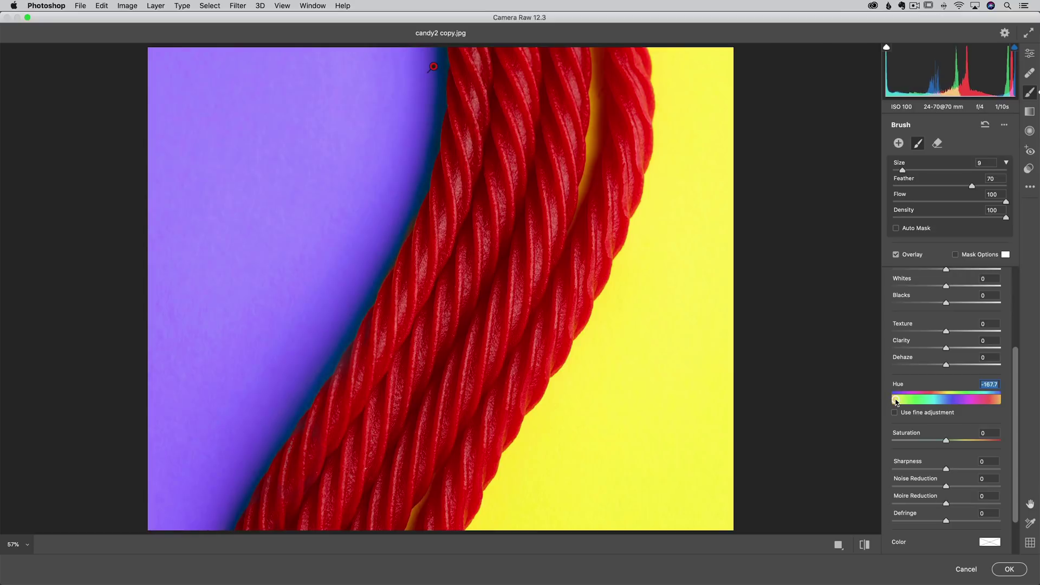
scroll(954, 282, up, 1)
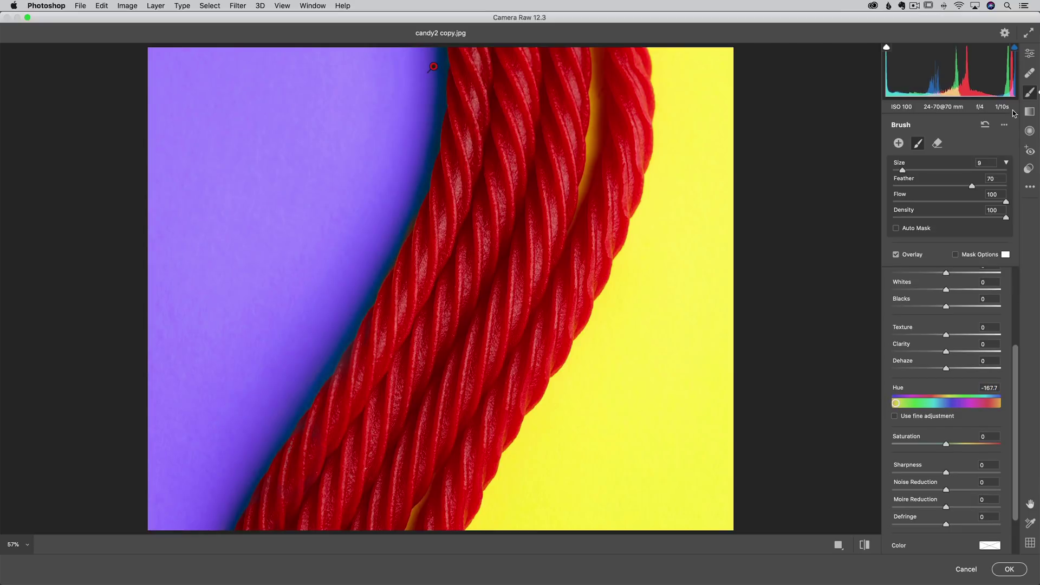
click(1030, 54)
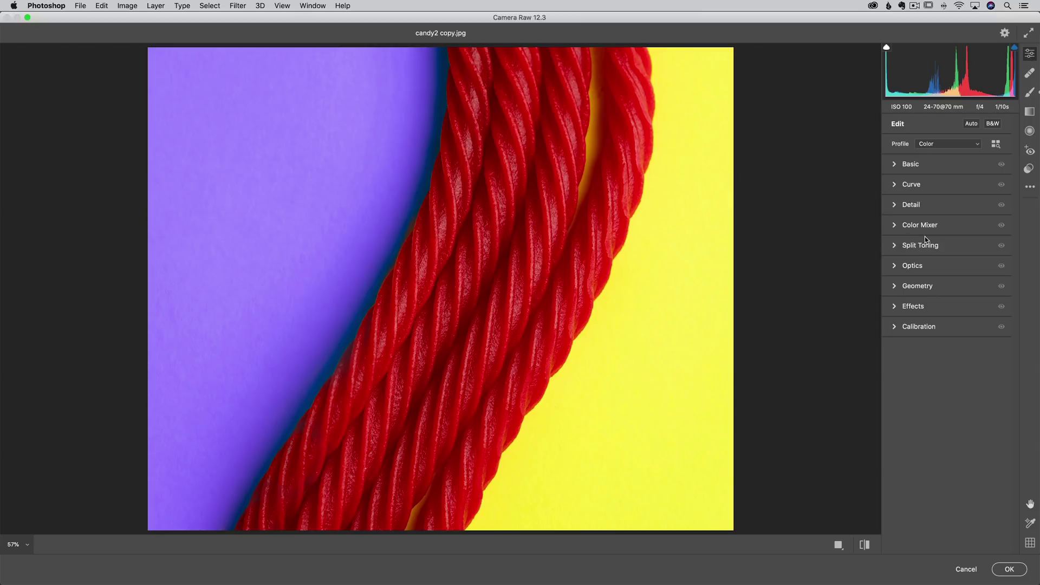
Bend the point curve into an S-shape by raising a highlight point and lowering a shadow point
click(894, 185)
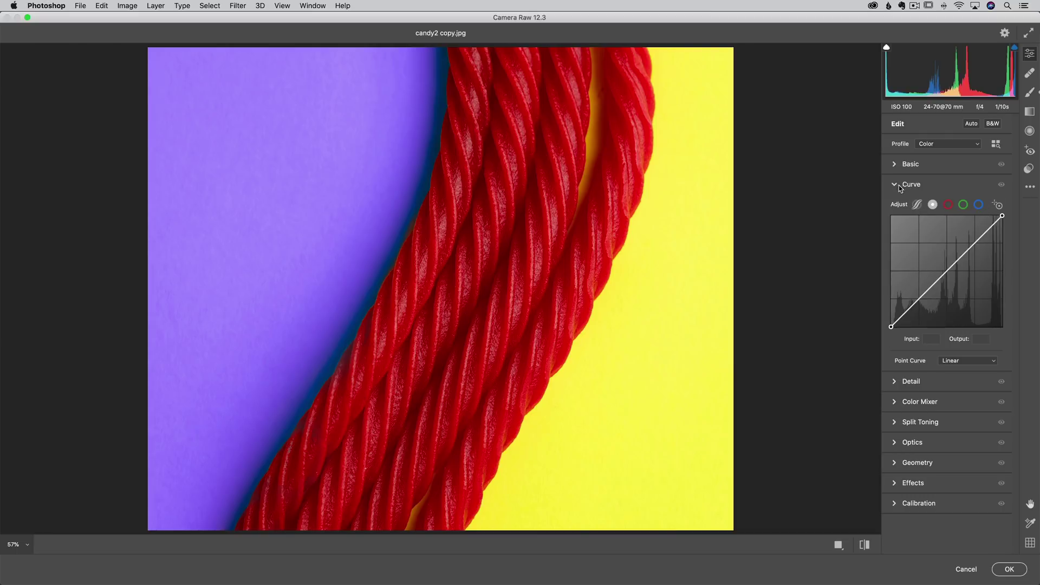
mouse_move(971, 247)
mouse_down()
mouse_move(971, 236)
mouse_move(979, 253)
mouse_move(980, 237)
mouse_up()
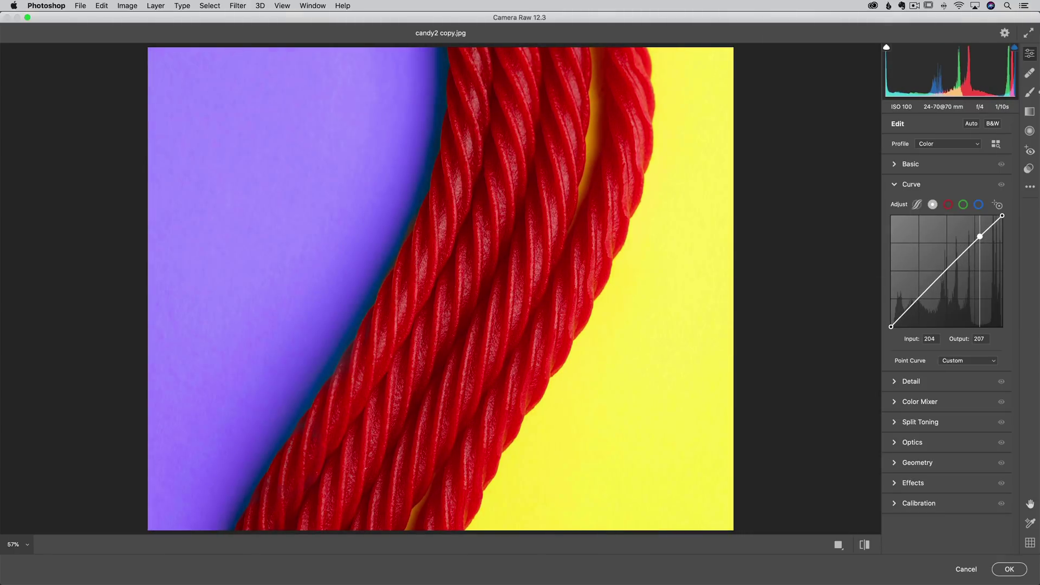
drag(928, 301, 922, 303)
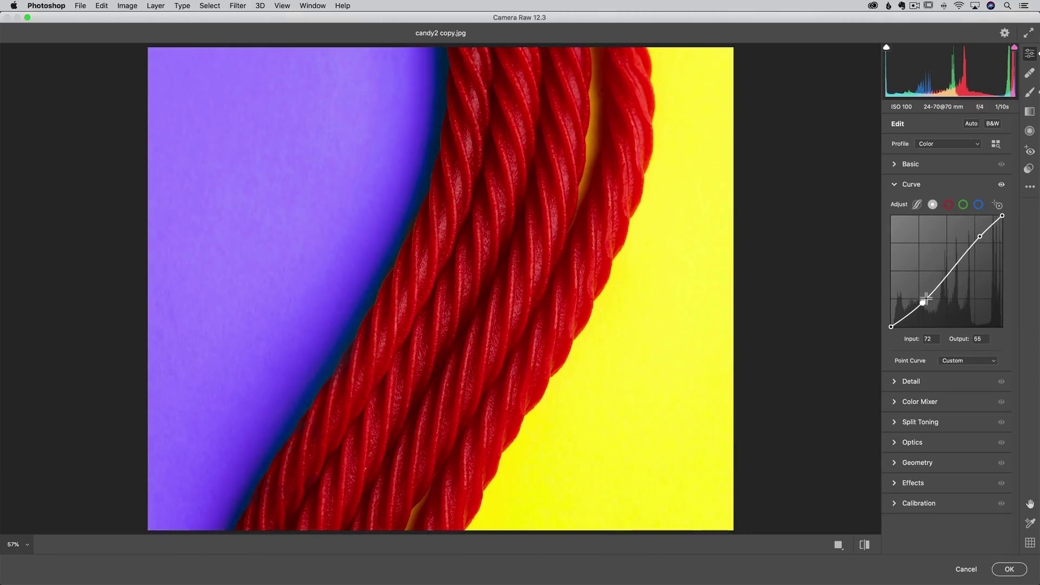
click(894, 185)
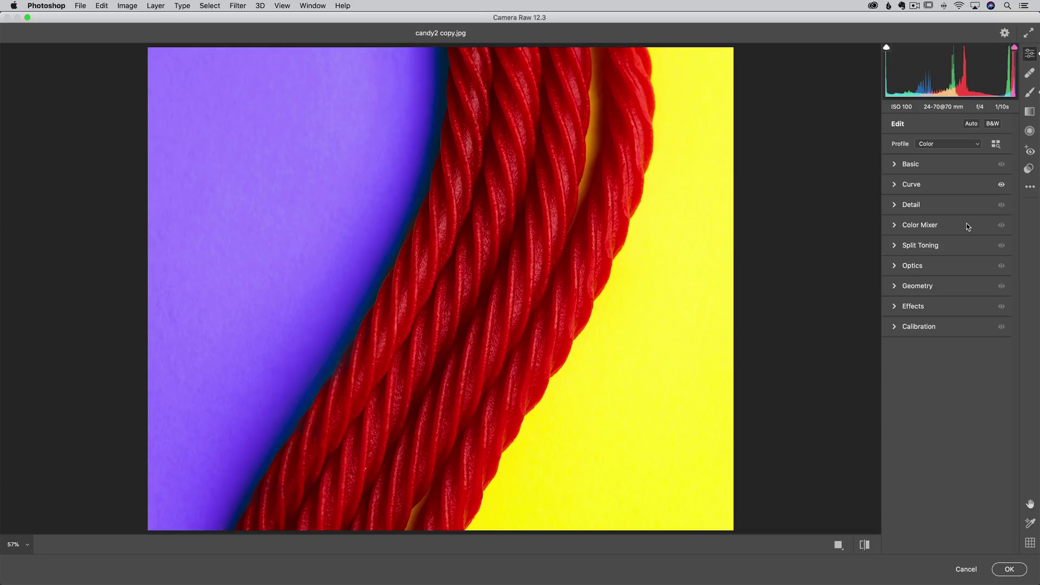
Change the Color Mixer's Adjust mode from HSL to Color
click(895, 226)
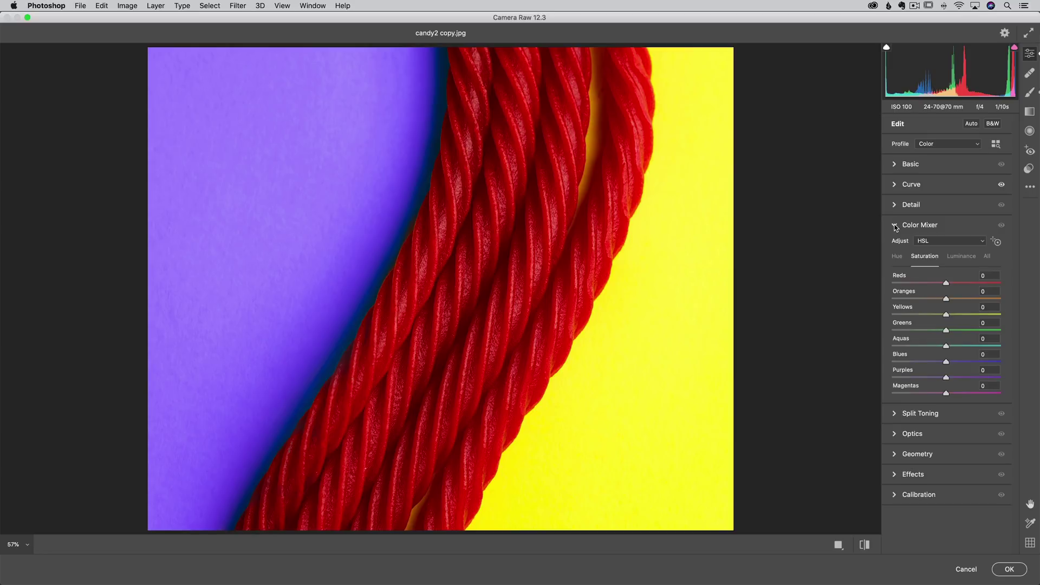
click(944, 244)
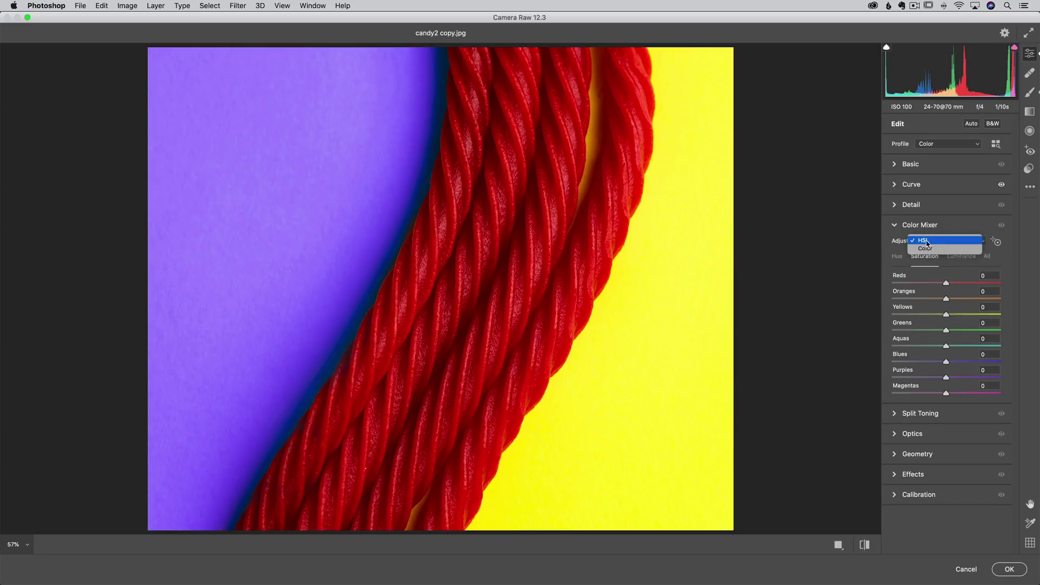
click(930, 249)
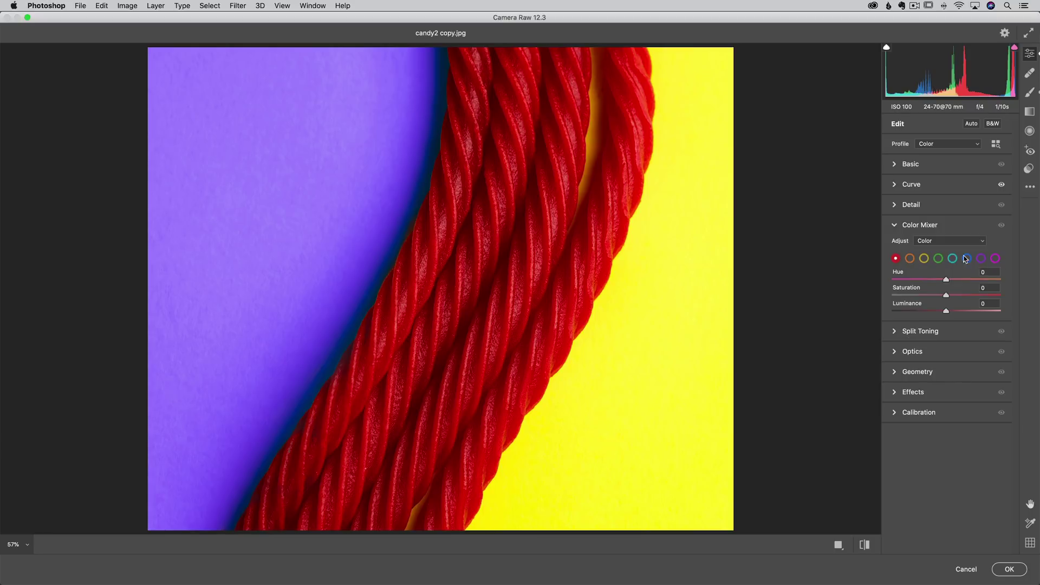
click(895, 226)
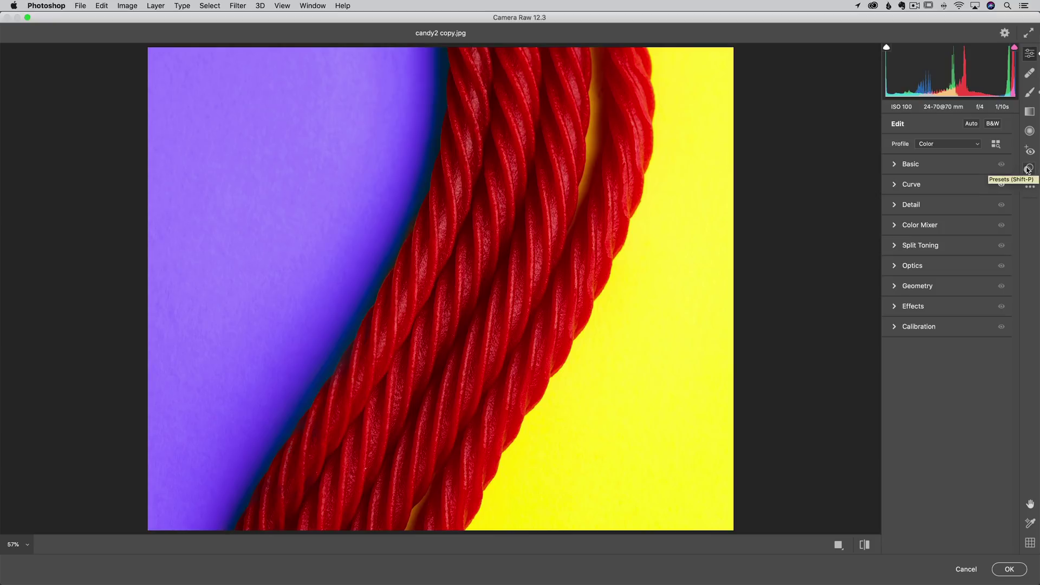
Show the preset list and expand then collapse the Defaults group
click(1028, 170)
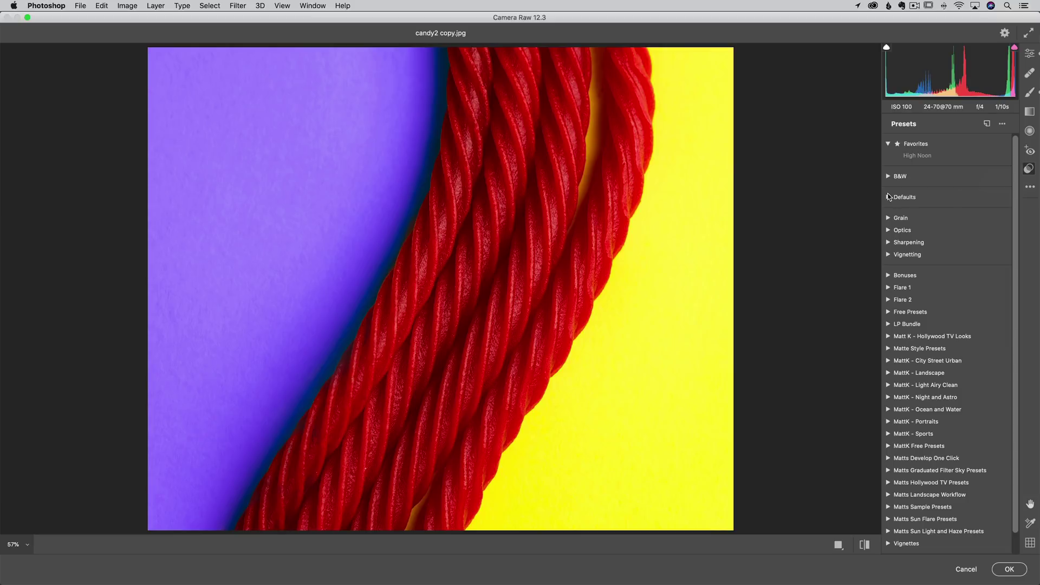
click(889, 198)
click(889, 198)
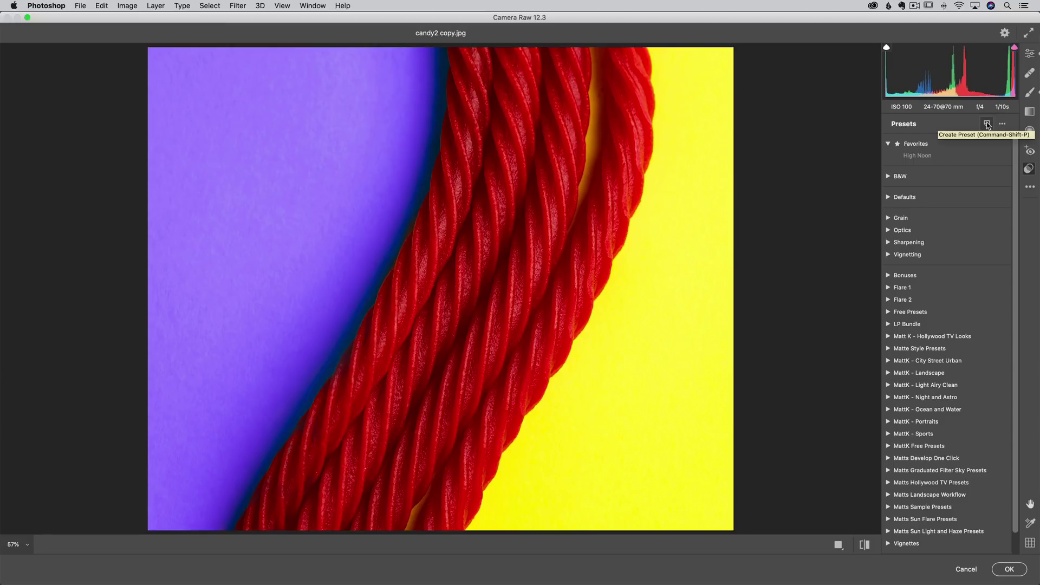
Start a new preset but cancel it, then cancel Camera Raw discarding all edits
click(987, 124)
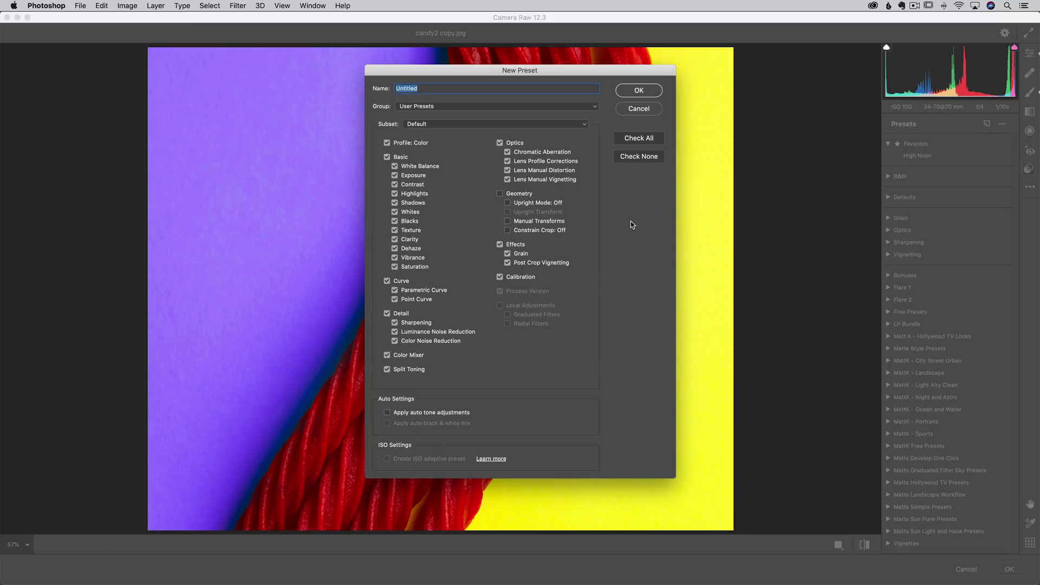
click(638, 110)
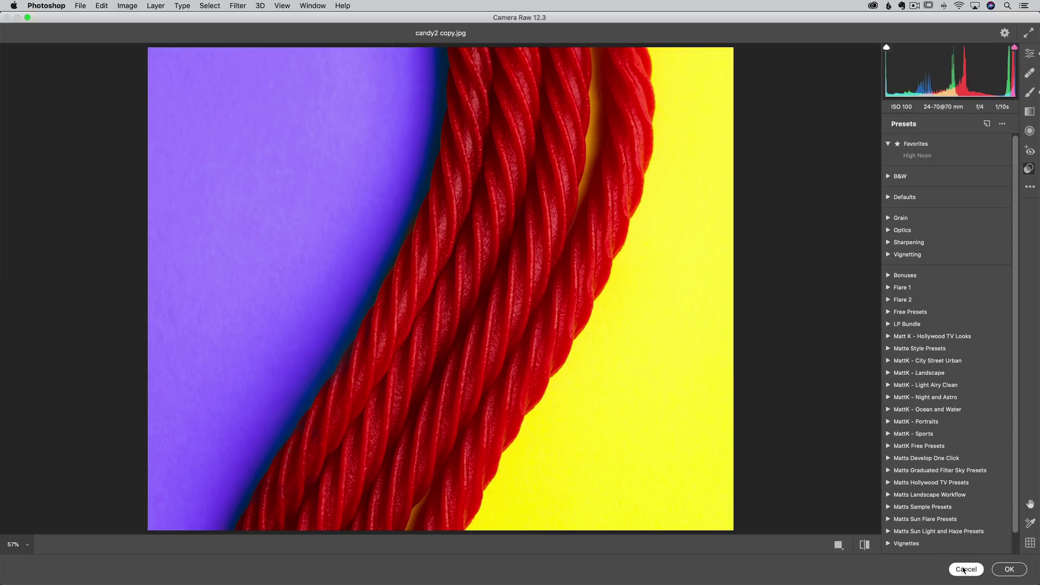
click(964, 569)
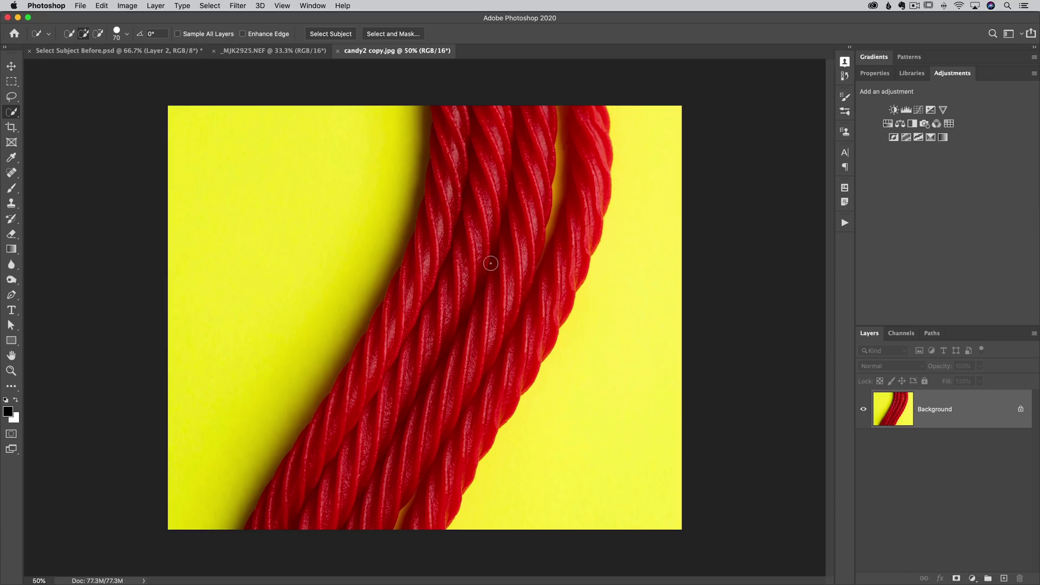
Add a type layer reading 'TEXT' on the yellow background with the Horizontal Type Tool
click(16, 311)
click(60, 309)
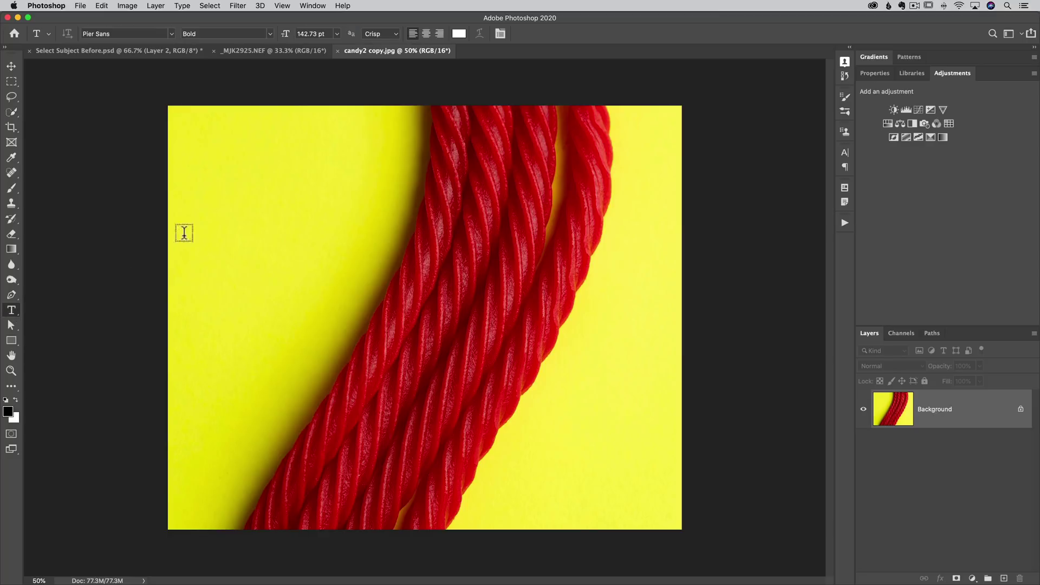
click(245, 187)
text(TEXT)
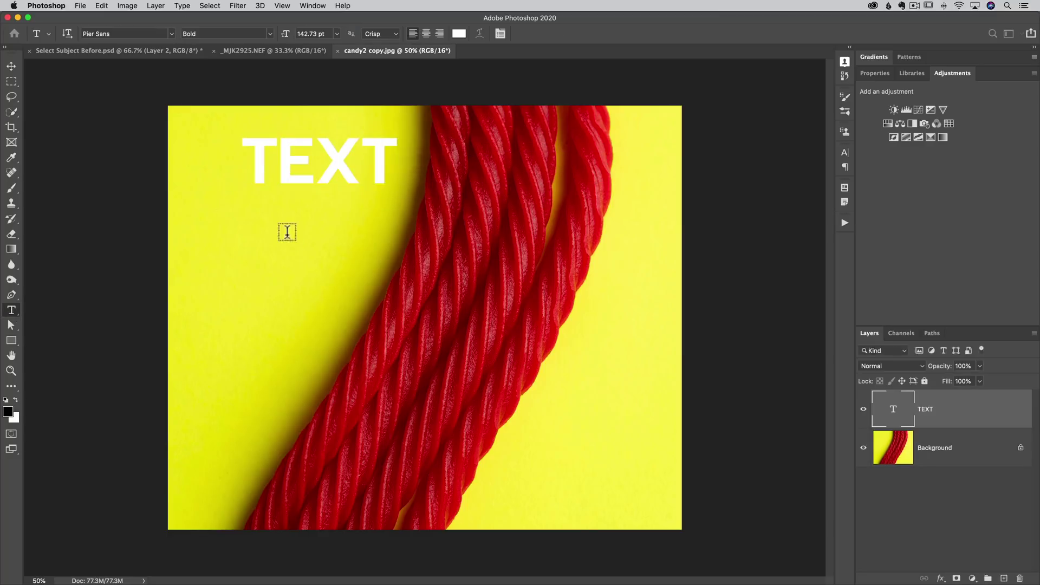
key(Escape)
Move the TEXT layer to the photo's upper-left with the Move tool
key(v)
drag(330, 200, 286, 178)
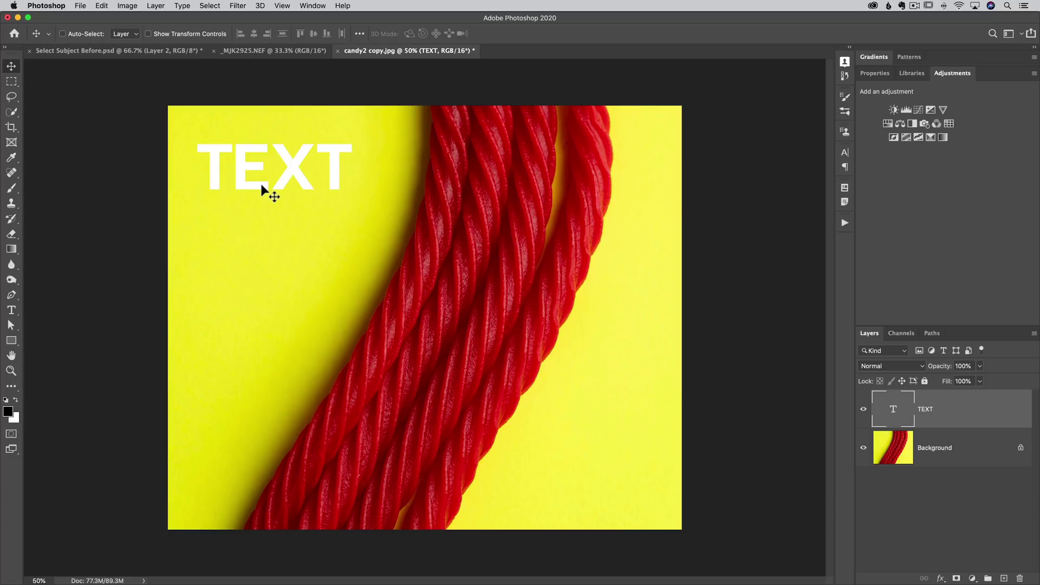
click(183, 7)
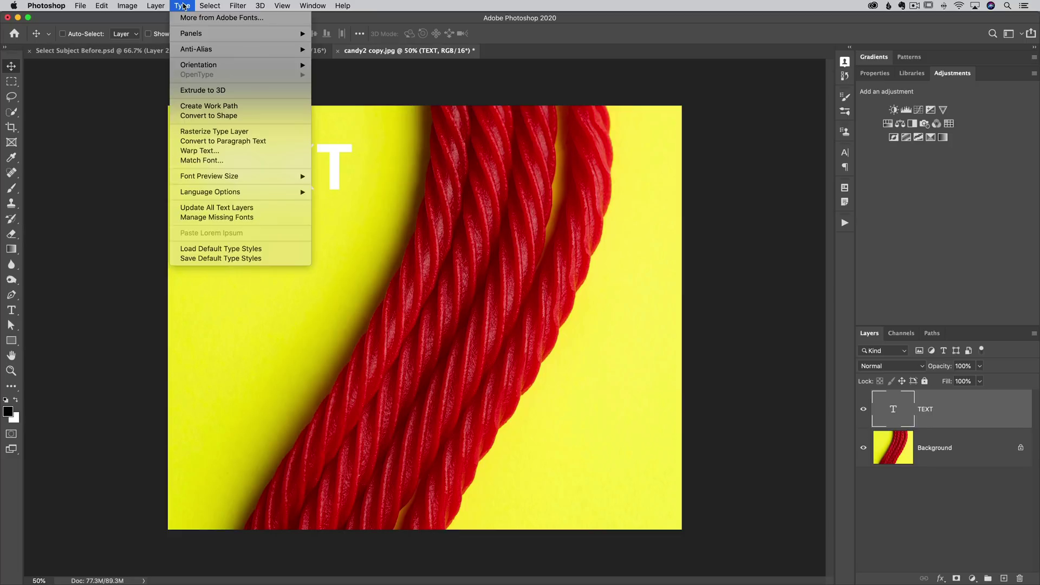
click(225, 161)
mouse_move(307, 177)
mouse_down()
mouse_move(327, 190)
mouse_move(311, 177)
mouse_up()
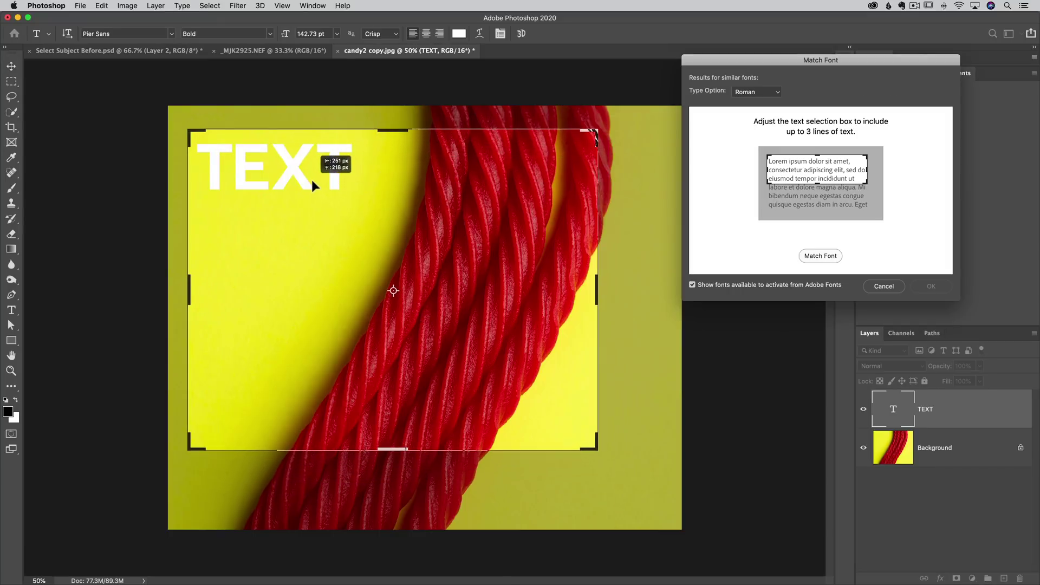
drag(601, 458, 374, 213)
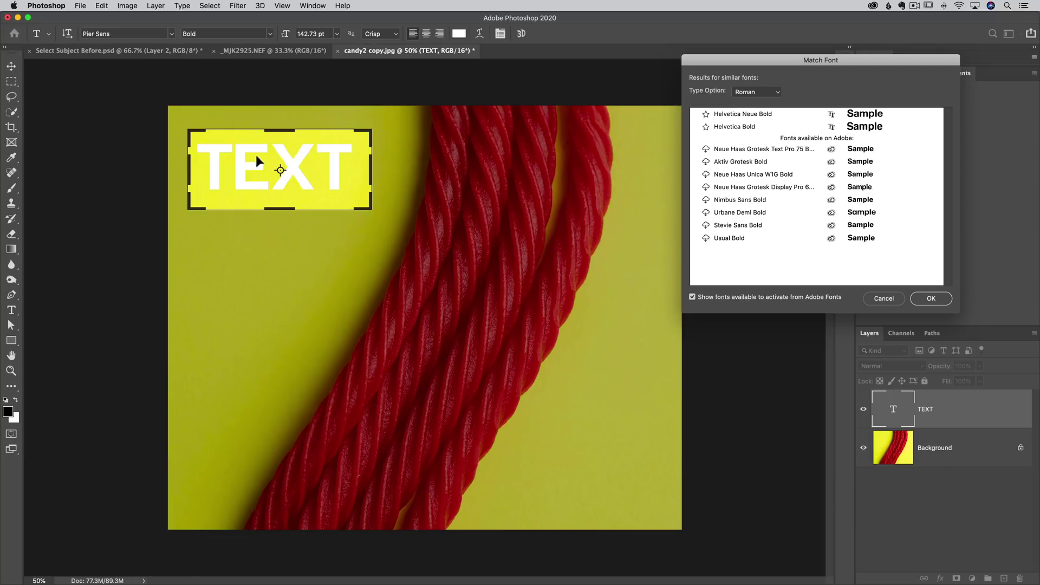
click(876, 301)
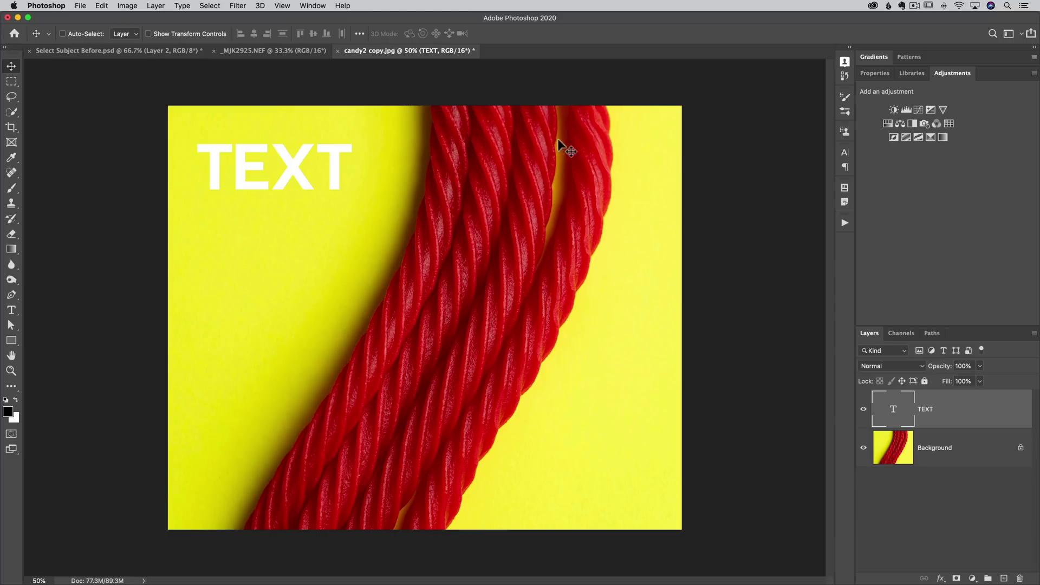
Bring the Select Subject Before.psd document to the front
click(178, 51)
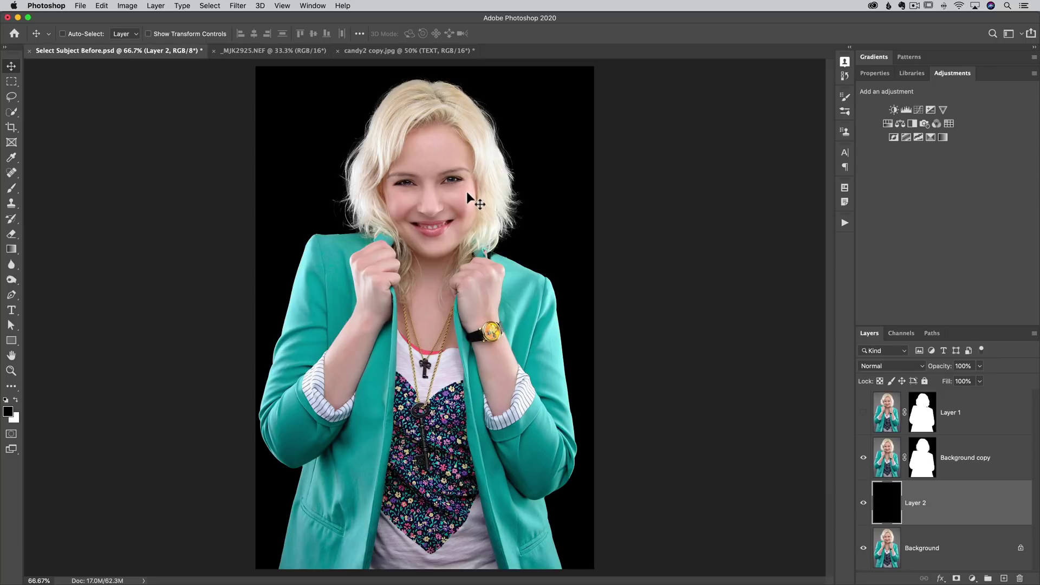